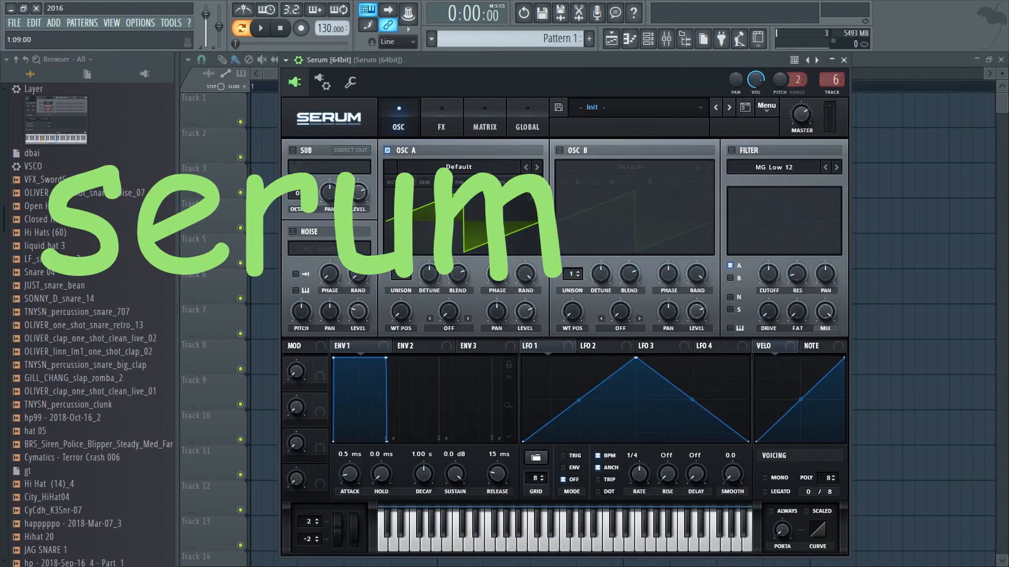
# Set oscillator A to octave -2 with 16 unison voices and 0.16 detune, and audition a note
pyautogui.moveTo(403, 179); pyautogui.dragTo(406, 203)
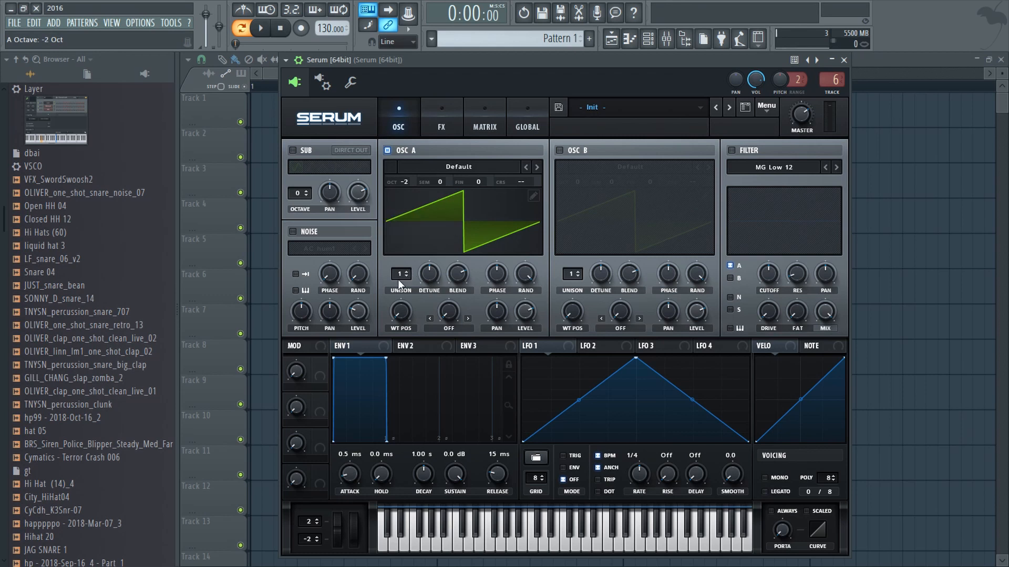
pyautogui.scroll(15, 398, 277)
pyautogui.moveTo(436, 282); pyautogui.dragTo(431, 295)
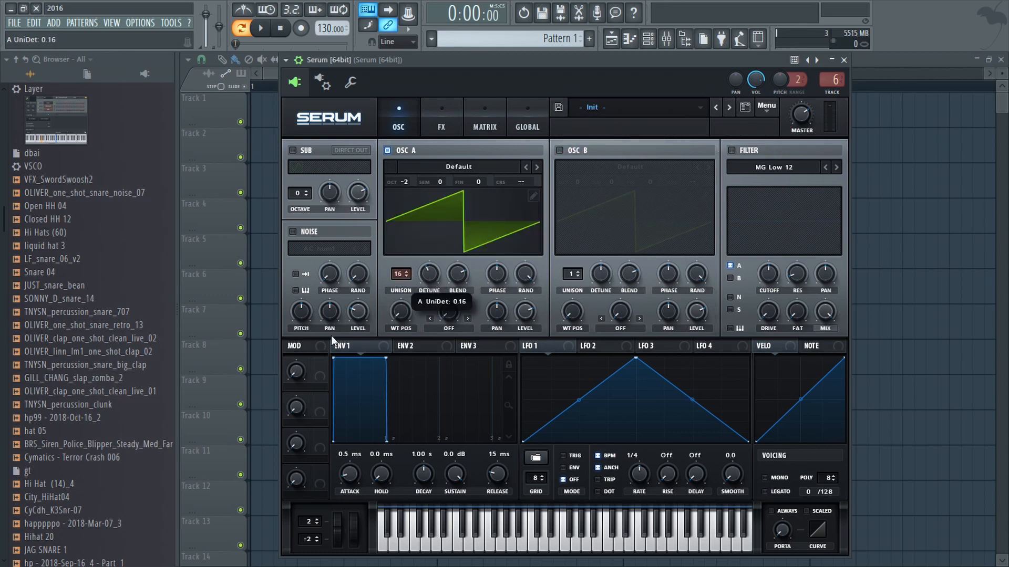
pyautogui.press('z')
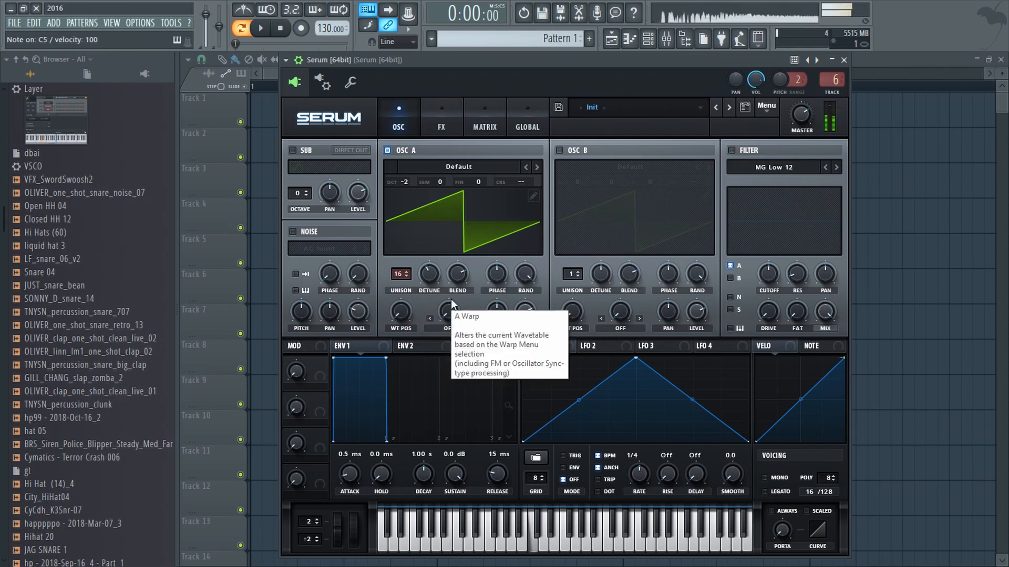
# Enable oscillator B at octave -2, turn on the noise oscillator with AC hum1, and audition the sound
pyautogui.click(560, 151)
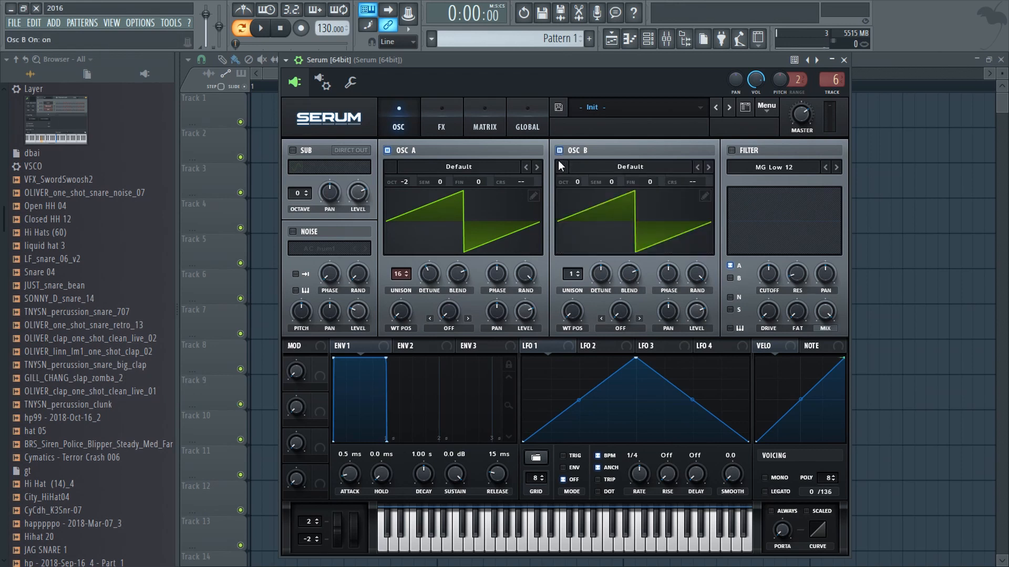
pyautogui.moveTo(578, 181); pyautogui.dragTo(575, 209)
pyautogui.press('z')
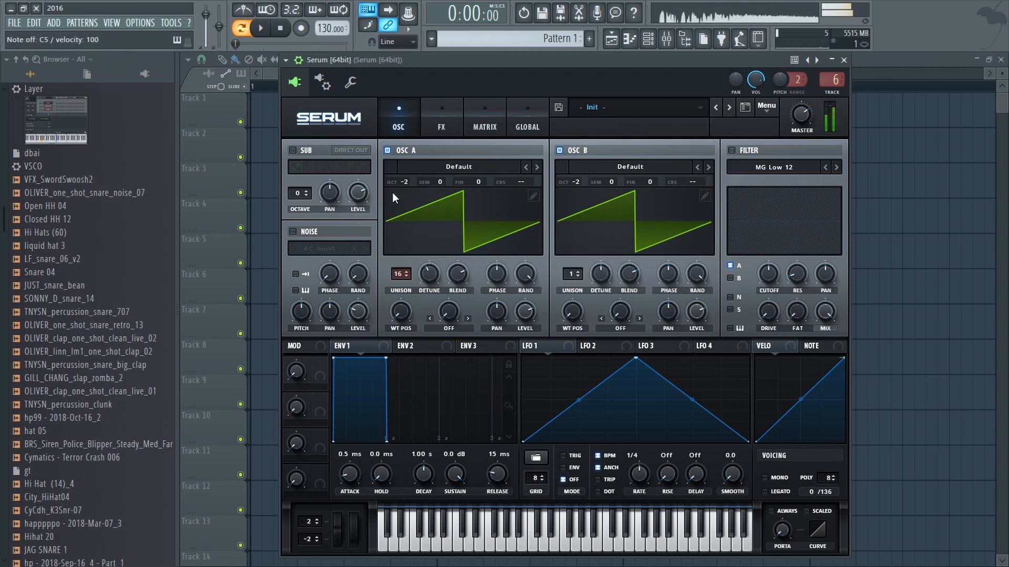
pyautogui.click(292, 232)
pyautogui.press('z')
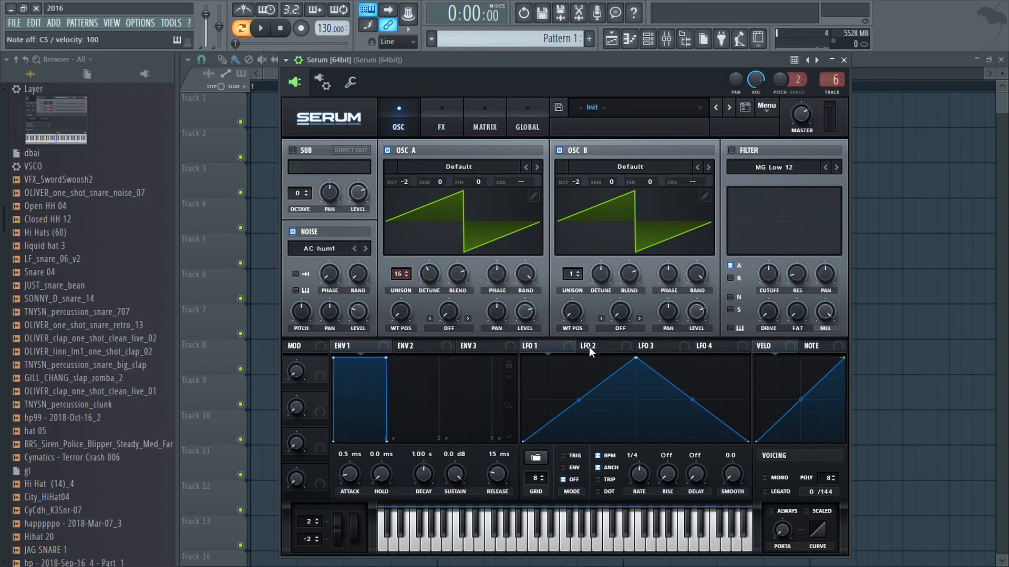
# Route Serum to a free mixer track and load Fruity parametric EQ 2 in effect slot 3
pyautogui.click(285, 60)
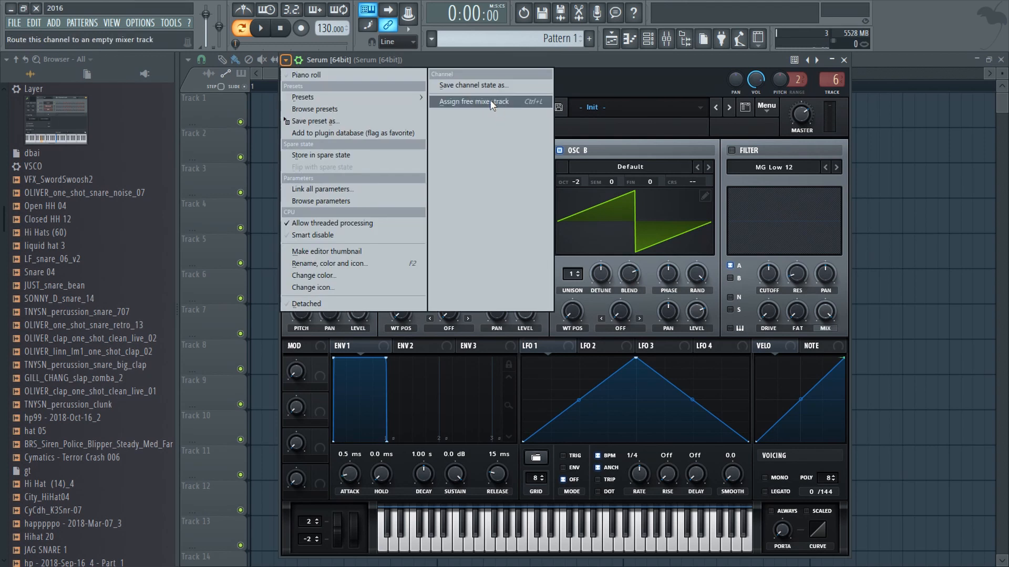
pyautogui.click(521, 100)
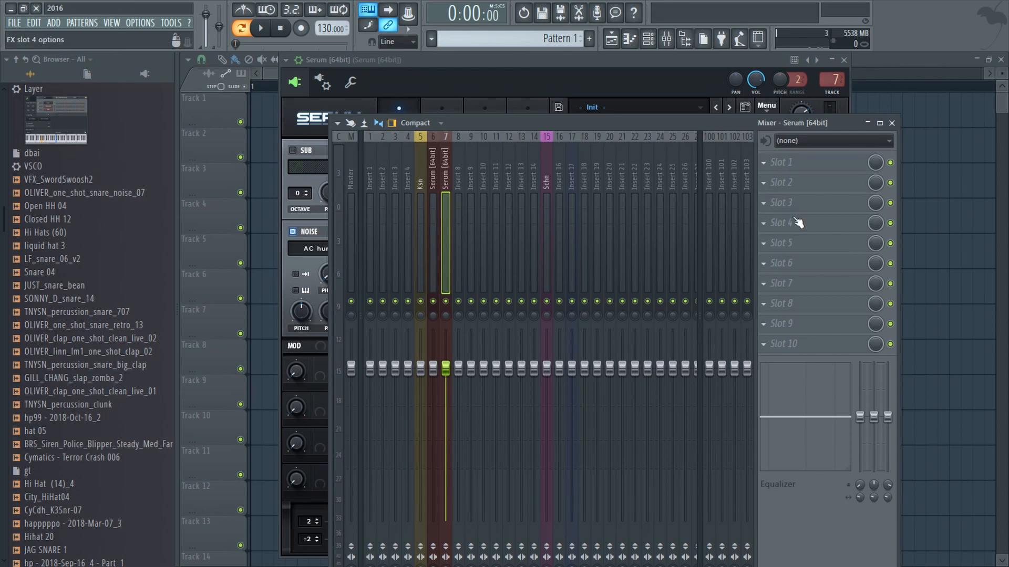
pyautogui.click(768, 202)
pyautogui.click(601, 245)
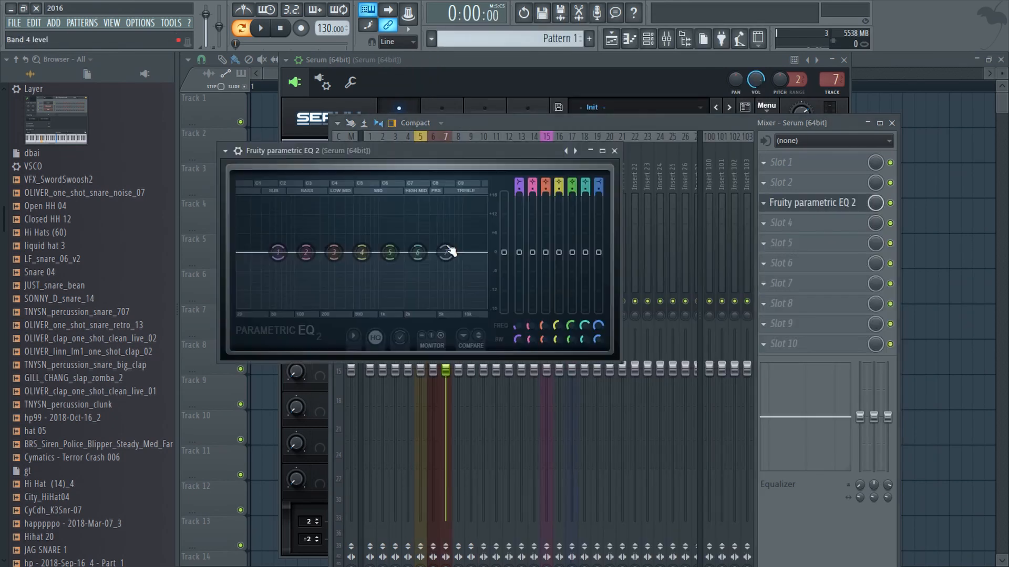
# Change EQ band 4 to band pass, steepen its slope and widen its bandwidth
pyautogui.rightClick(364, 256)
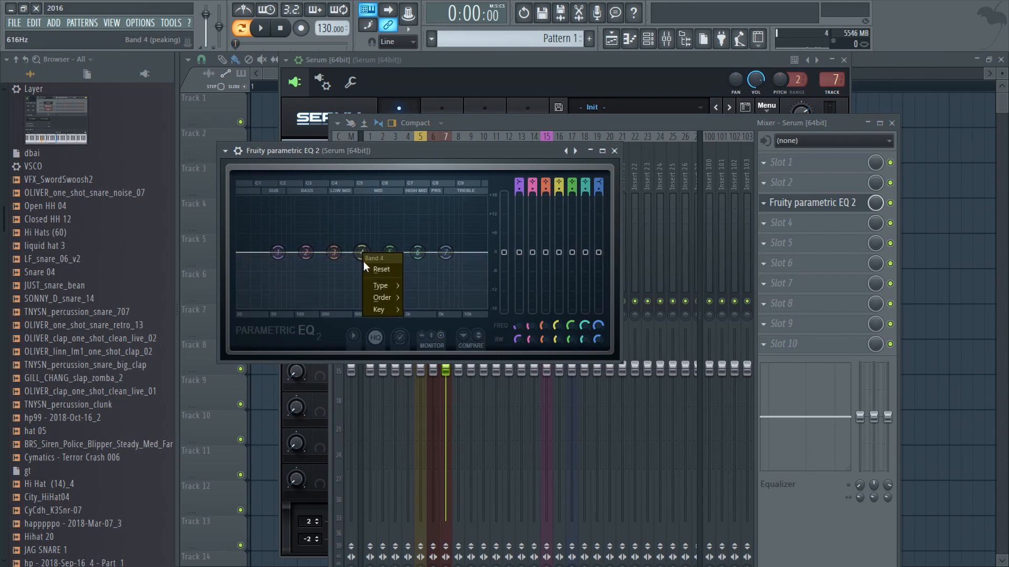
pyautogui.moveTo(378, 285)
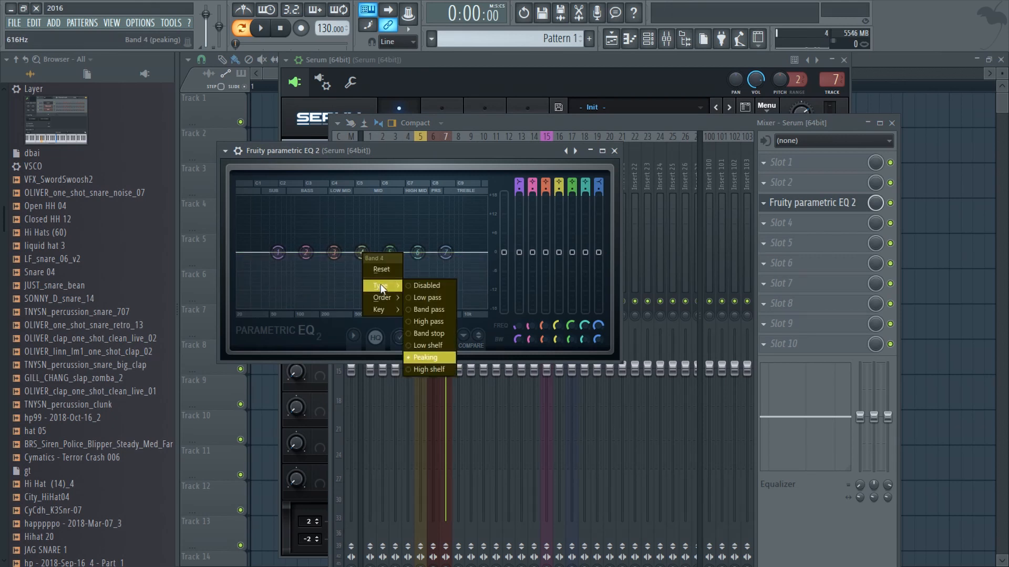
pyautogui.click(432, 309)
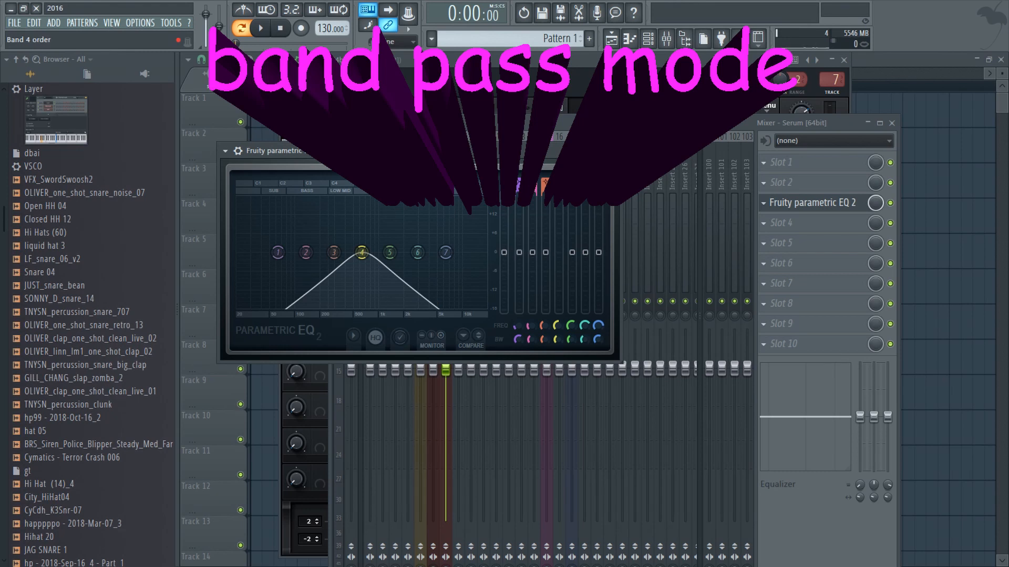
pyautogui.moveTo(559, 189); pyautogui.dragTo(559, 166)
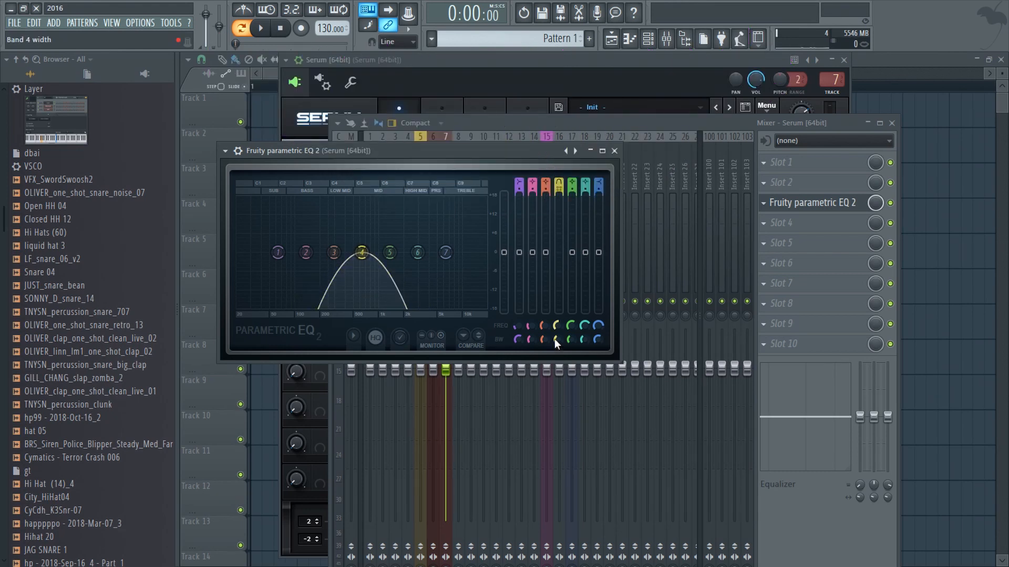
pyautogui.moveTo(554, 339); pyautogui.dragTo(554, 310)
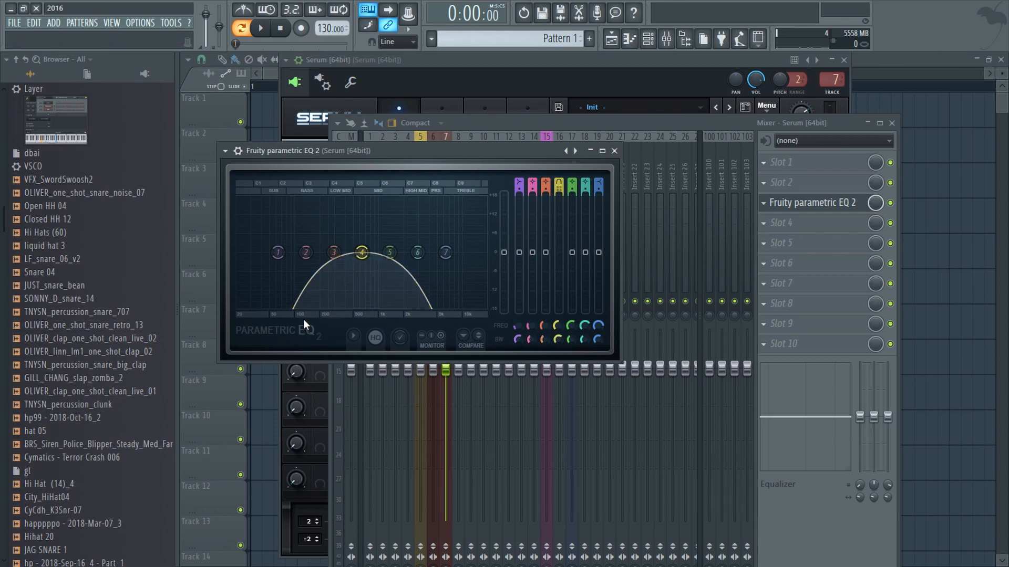
# Create an automation clip for the band 4 frequency and shape it into sharp alternating peaks and dips
pyautogui.rightClick(564, 326)
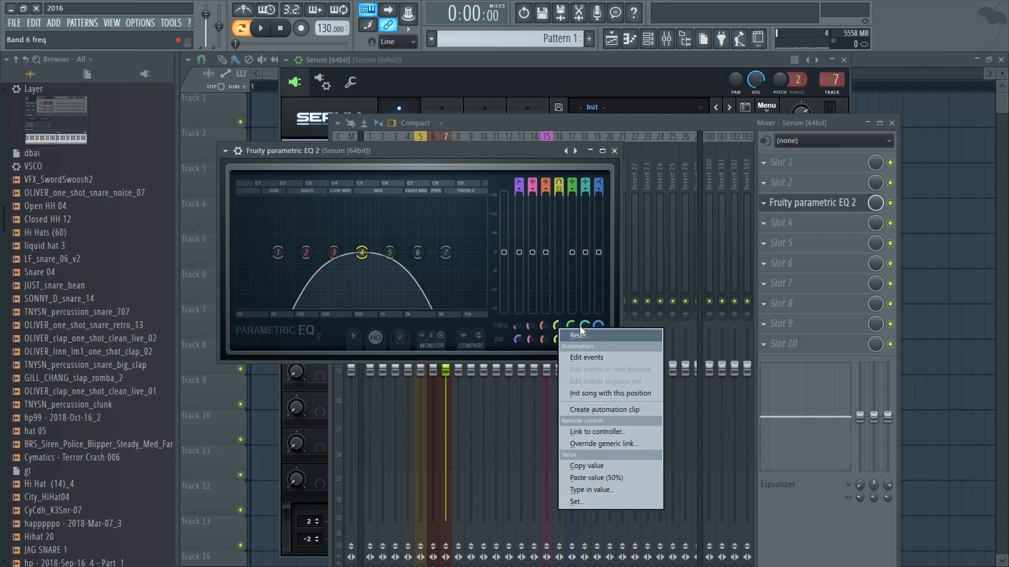
pyautogui.click(611, 413)
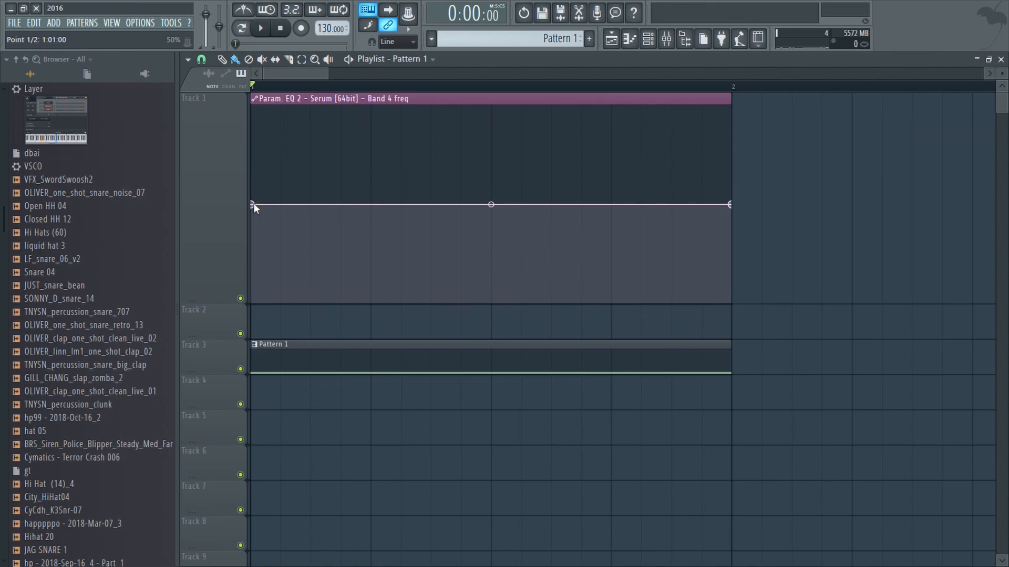
pyautogui.rightClick(253, 205)
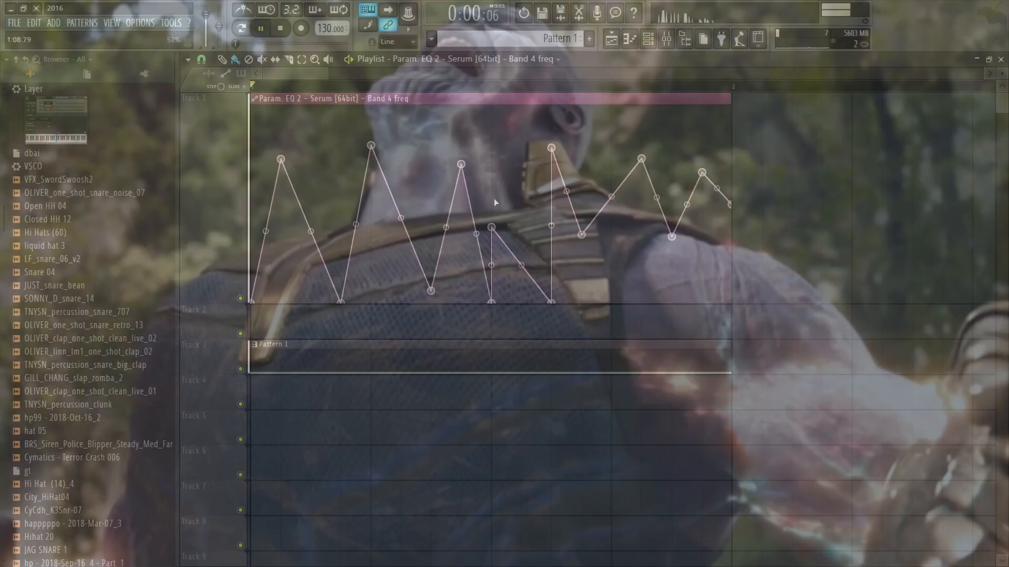
# Reshape the second half of the band 4 automation into one broad plateau with a curved fall-off, and play it back
pyautogui.rightClick(491, 227)
pyautogui.rightClick(551, 303)
pyautogui.moveTo(551, 148); pyautogui.dragTo(551, 181)
pyautogui.rightClick(581, 235)
pyautogui.moveTo(671, 237); pyautogui.dragTo(671, 191)
pyautogui.moveTo(730, 205); pyautogui.dragTo(730, 266)
pyautogui.rightClick(582, 158)
pyautogui.moveTo(671, 191); pyautogui.dragTo(672, 170)
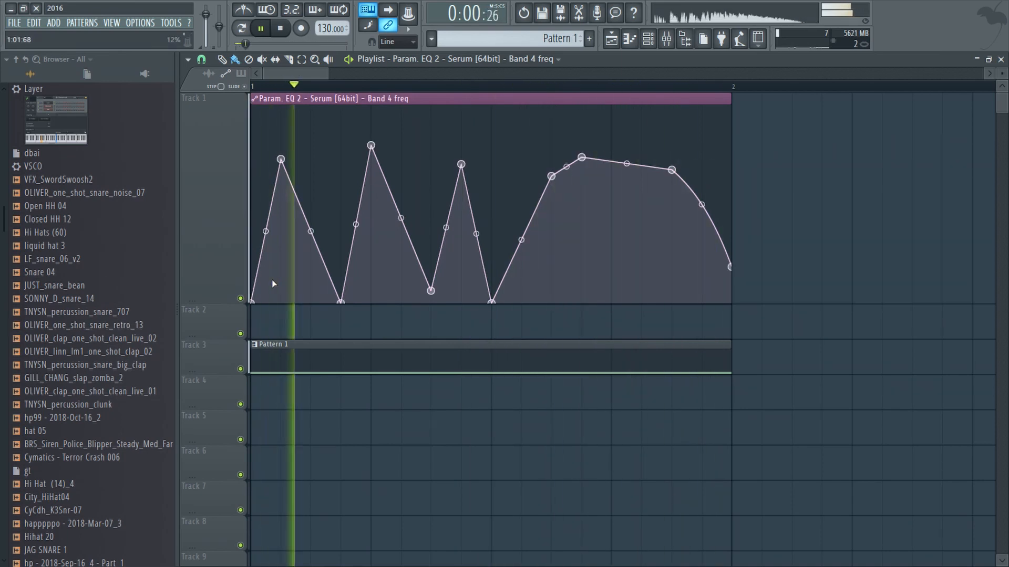
pyautogui.press('space')
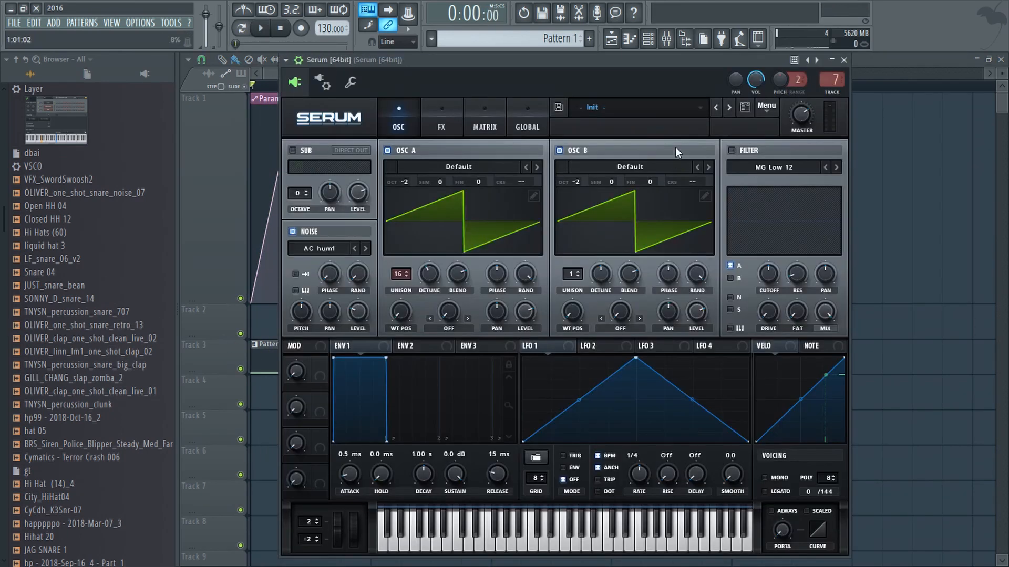
# Boost EQ band 5 in the high frequencies and create an automation clip for its frequency
pyautogui.press('F9')
pyautogui.click(799, 213)
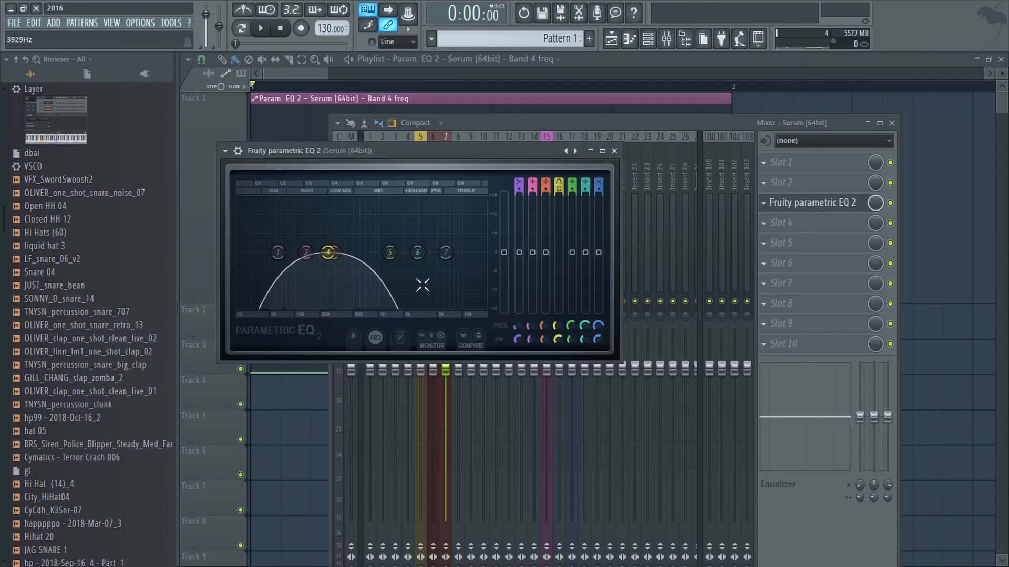
pyautogui.moveTo(430, 253); pyautogui.dragTo(441, 219)
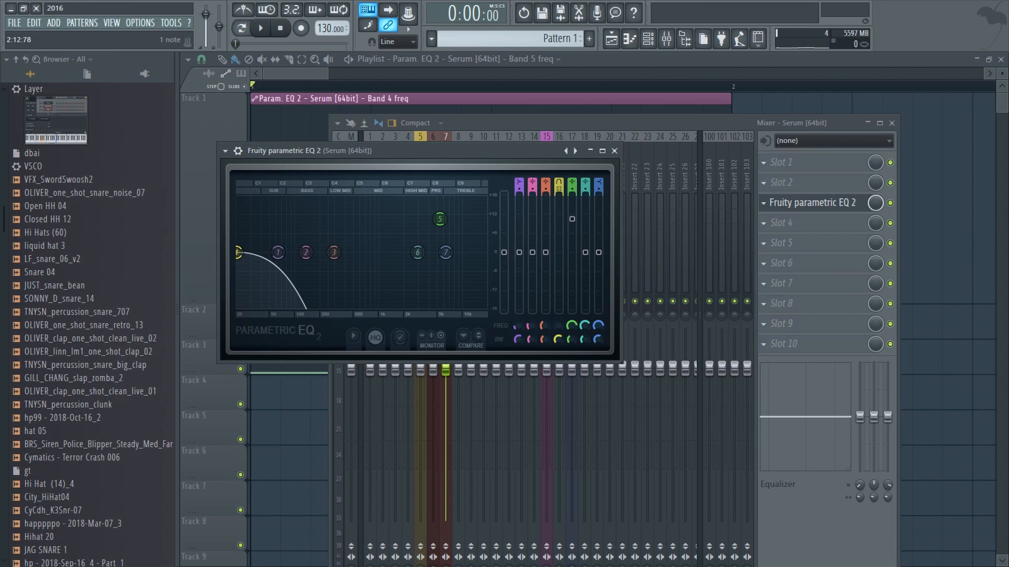
pyautogui.moveTo(90, 312); pyautogui.dragTo(94, 318)
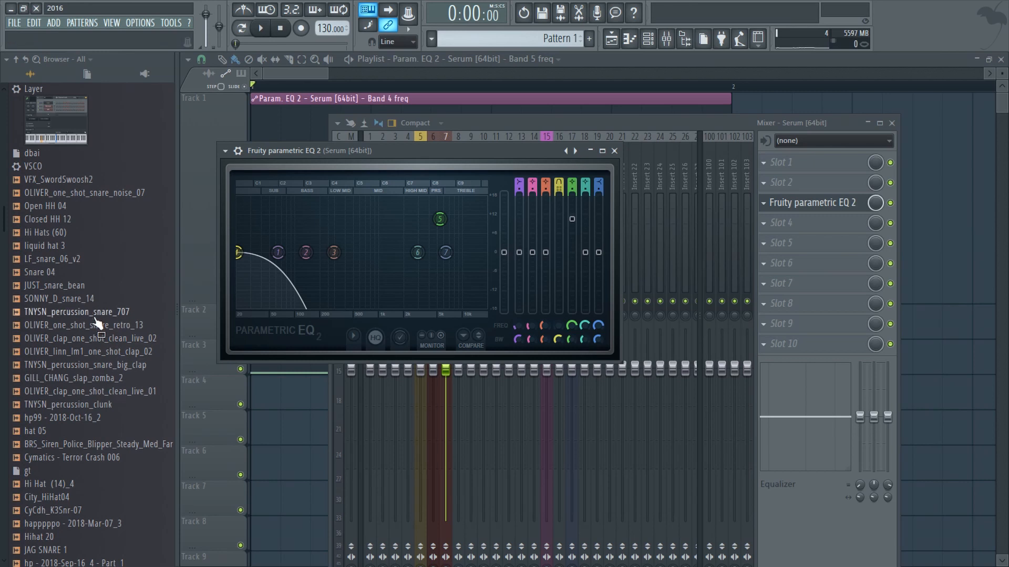
pyautogui.rightClick(938, 268)
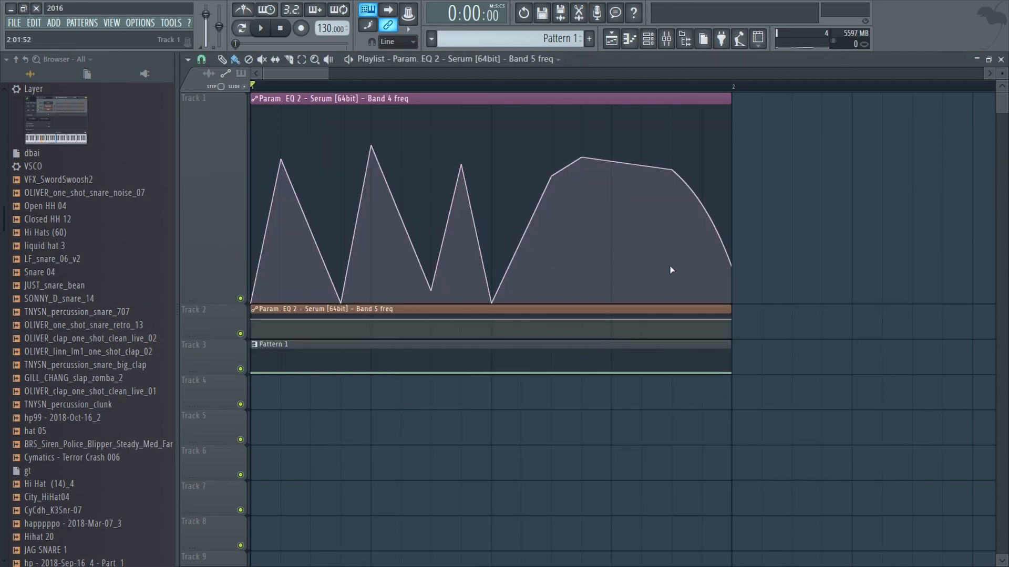
# Enlarge Track 2, shape the band 5 frequency automation into gentle curved rises and dips, and play it back
pyautogui.moveTo(208, 335); pyautogui.dragTo(207, 423)
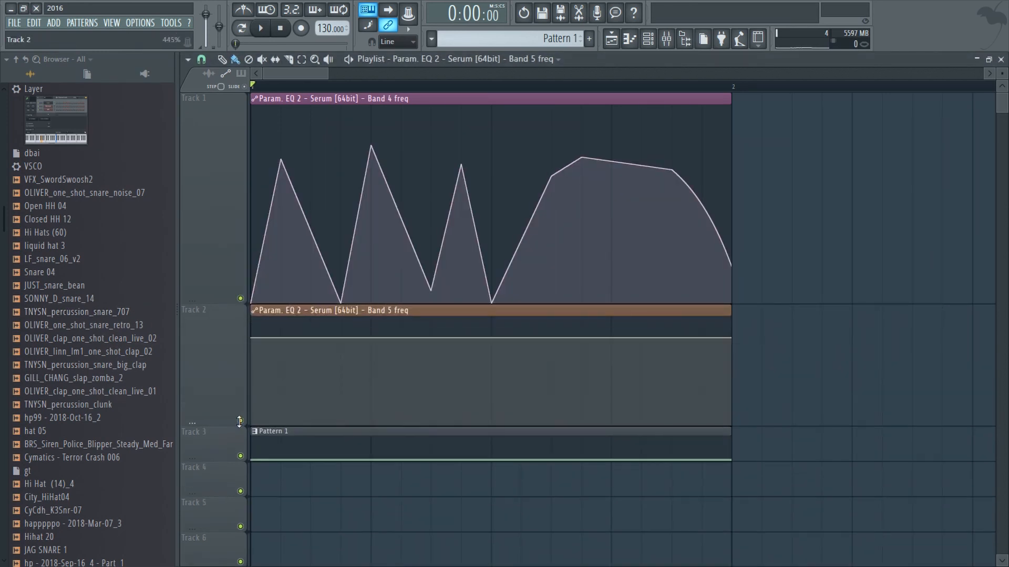
pyautogui.rightClick(251, 338)
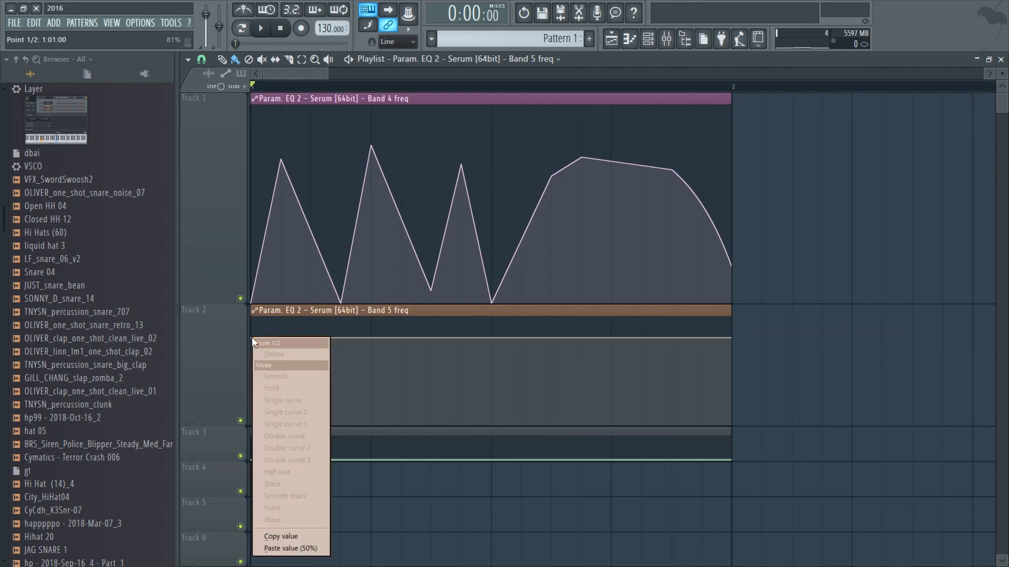
pyautogui.rightClick(340, 344)
pyautogui.moveTo(251, 338); pyautogui.dragTo(254, 399)
pyautogui.rightClick(401, 380)
pyautogui.rightClick(431, 357)
pyautogui.rightClick(491, 385)
pyautogui.rightClick(581, 340)
pyautogui.rightClick(611, 378)
pyautogui.moveTo(302, 377); pyautogui.dragTo(302, 362)
pyautogui.press('space')
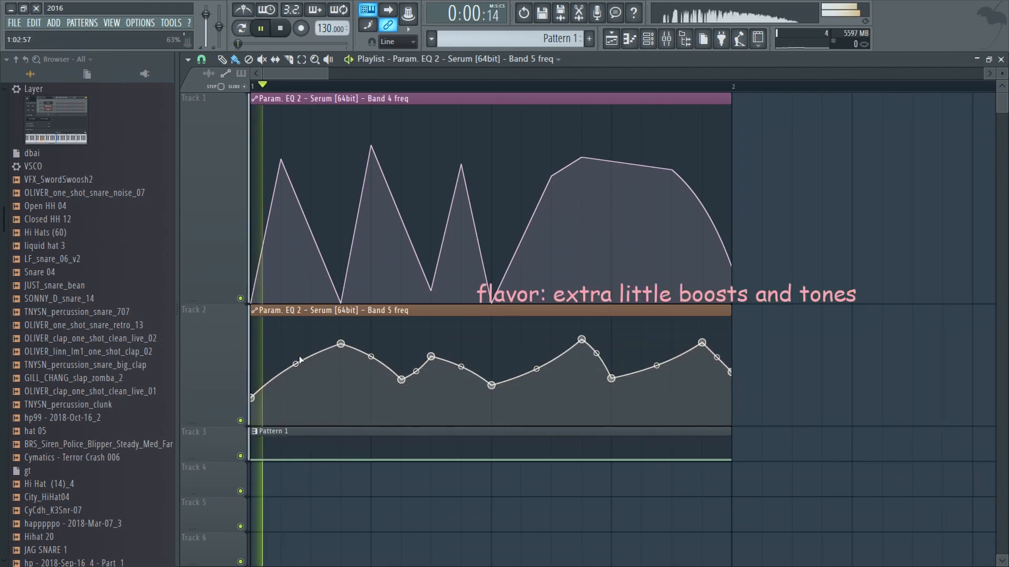
pyautogui.press('space')
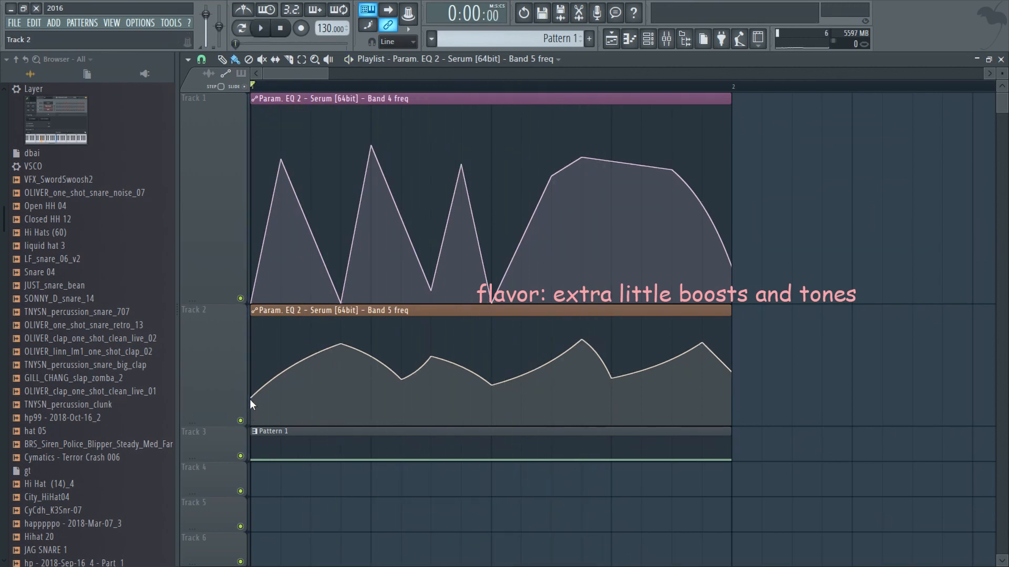
# Rework the first half of the band 5 curve with a higher start, lower second point and deeper middle dip, auditioning it
pyautogui.moveTo(257, 401); pyautogui.dragTo(256, 373)
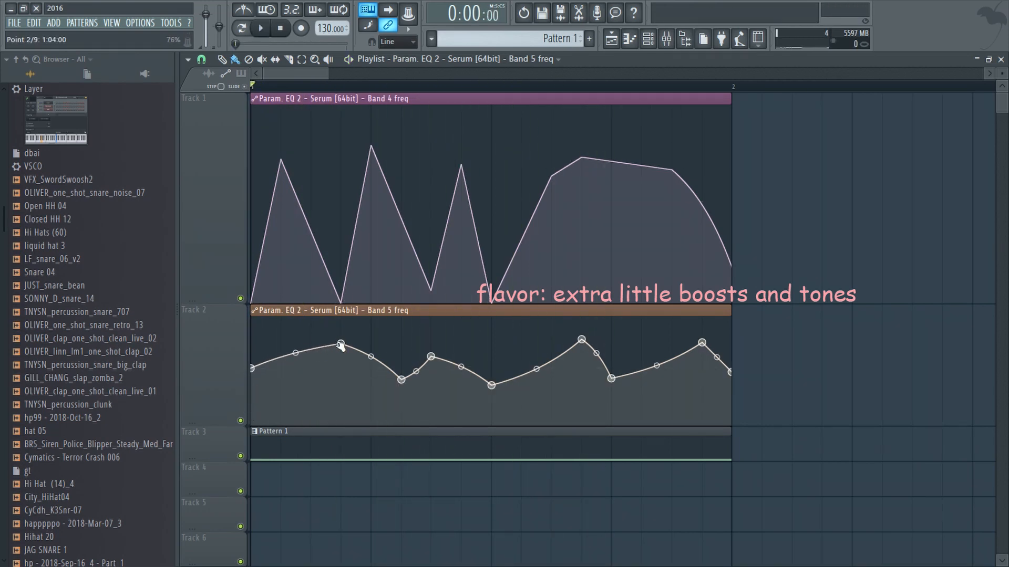
pyautogui.moveTo(340, 344); pyautogui.dragTo(432, 371)
pyautogui.press('space')
pyautogui.press('space')
pyautogui.moveTo(492, 387); pyautogui.dragTo(491, 402)
pyautogui.press('space')
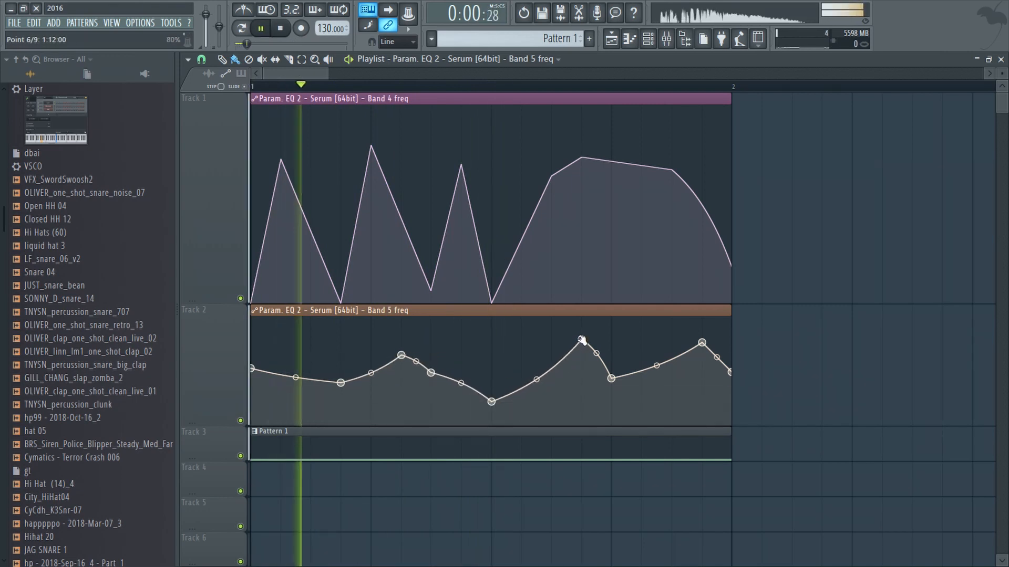
# Smooth the second half of the band 5 curve by lowering its peak, removing the following dip and raising the end point
pyautogui.moveTo(582, 339); pyautogui.dragTo(611, 404)
pyautogui.moveTo(537, 387); pyautogui.dragTo(536, 371)
pyautogui.rightClick(612, 403)
pyautogui.moveTo(702, 353); pyautogui.dragTo(730, 340)
pyautogui.rightClick(431, 373)
pyautogui.moveTo(446, 372); pyautogui.dragTo(446, 357)
# Give the band 5 curve a rounded opening rise with a vertical drop at 1:04:00, bend the following segments, and play it back
pyautogui.moveTo(340, 383); pyautogui.dragTo(340, 335)
pyautogui.moveTo(251, 369); pyautogui.dragTo(252, 394)
pyautogui.rightClick(341, 400)
pyautogui.moveTo(295, 358); pyautogui.dragTo(295, 343)
pyautogui.moveTo(371, 357); pyautogui.dragTo(371, 374)
pyautogui.moveTo(446, 357); pyautogui.dragTo(446, 391)
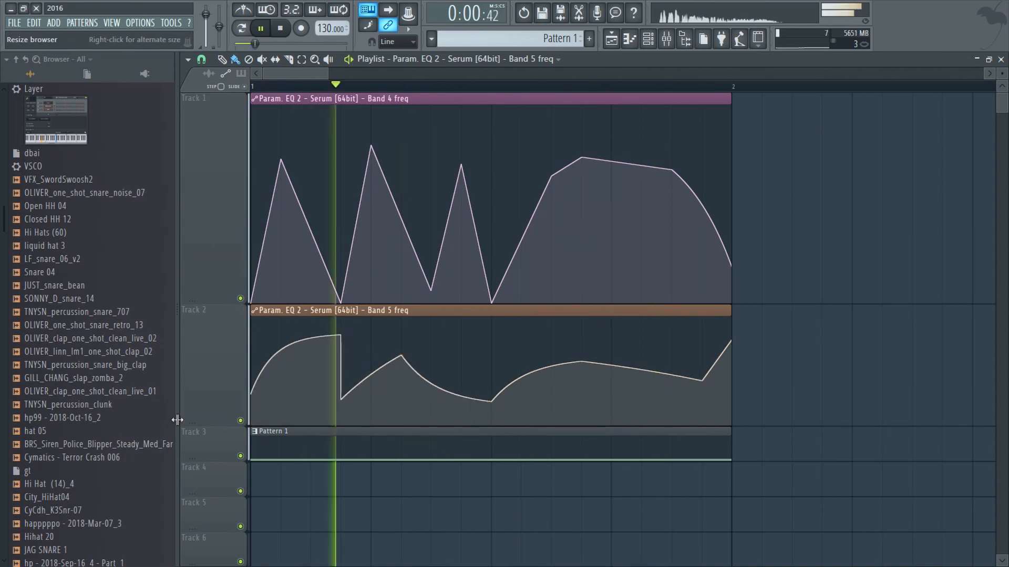
pyautogui.press('space')
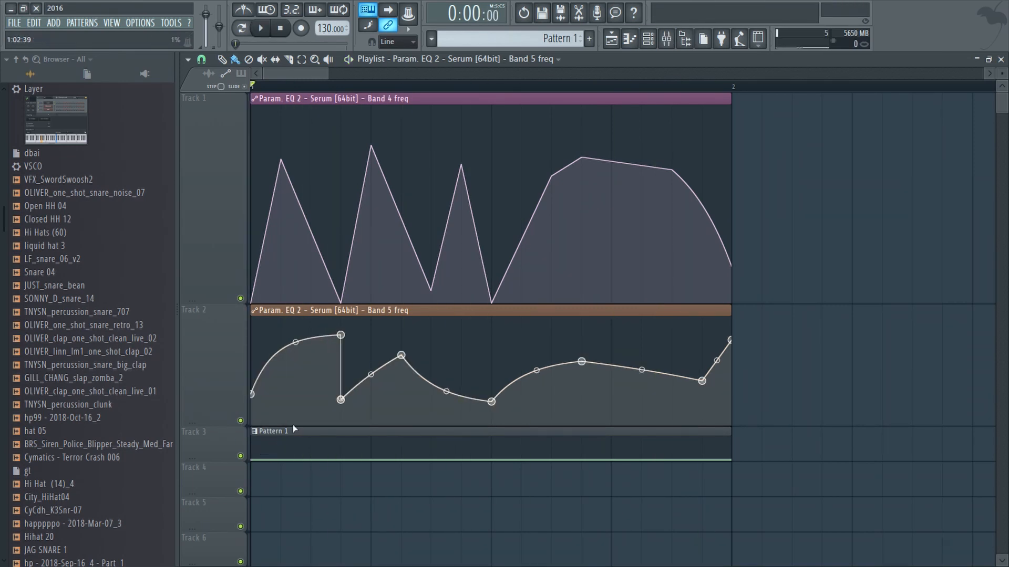
pyautogui.press('space')
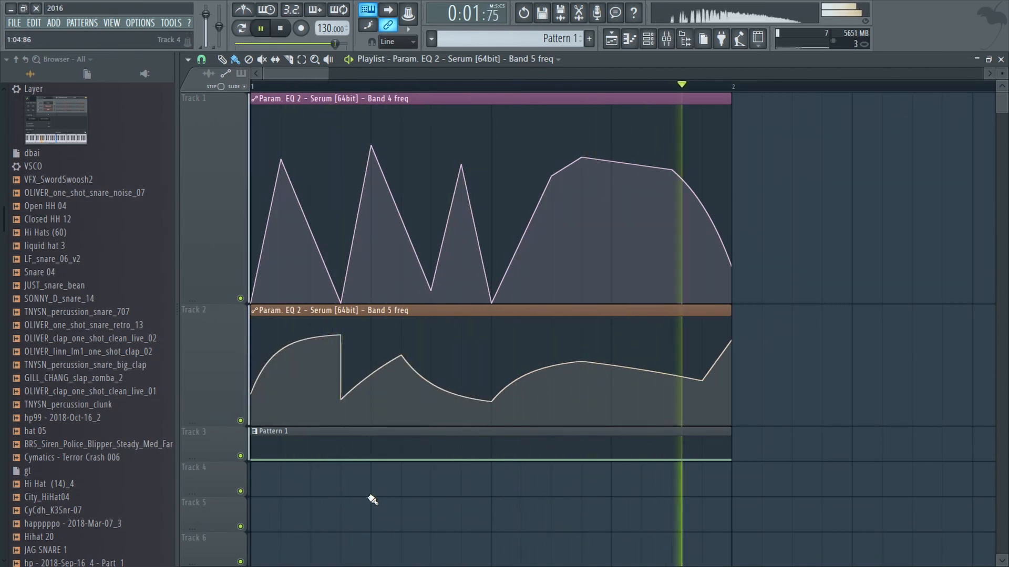
pyautogui.press('space')
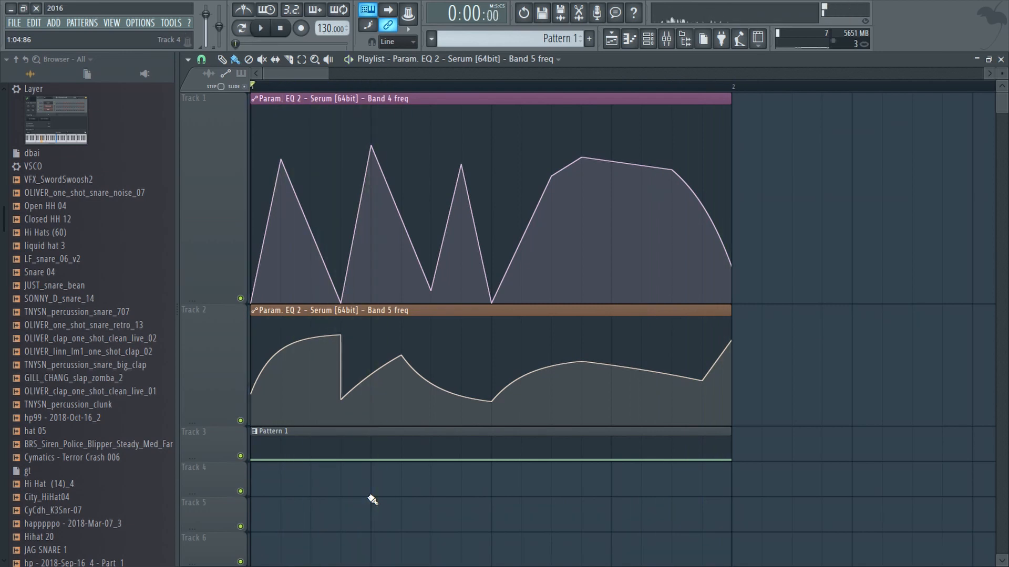
# Load Fruity Stereo Enhancer in effect slot 4 of the Serum mixer track
pyautogui.click(671, 39)
pyautogui.click(785, 230)
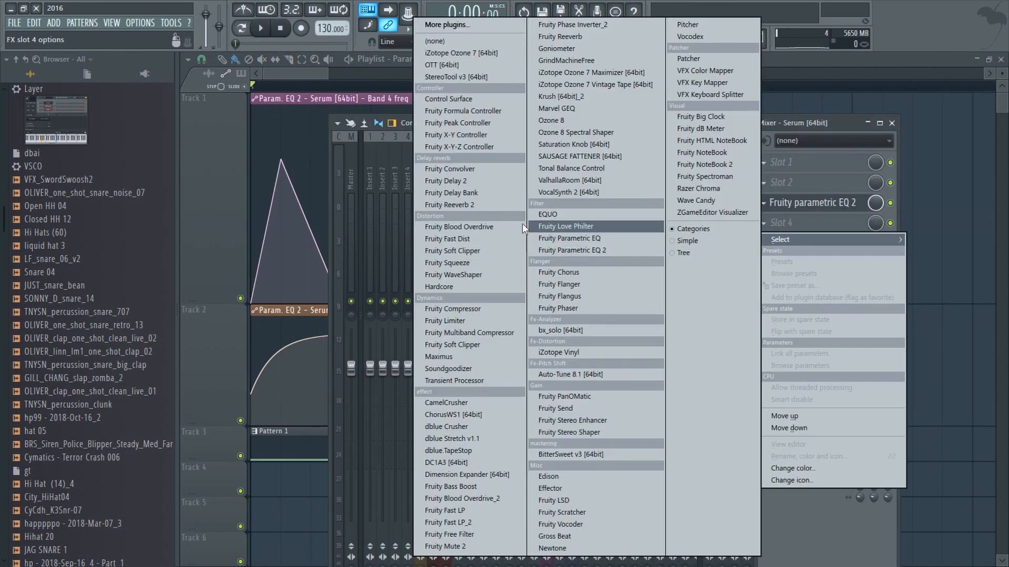
pyautogui.click(587, 422)
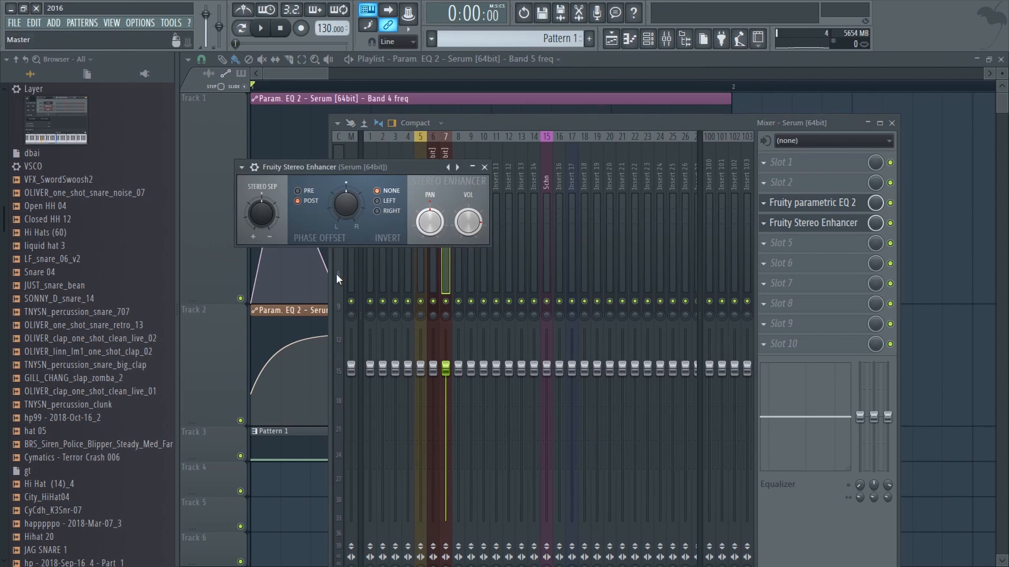
# Set the Stereo Enhancer's stereo separation to 27% merged and compare the sound with the effect bypassed and enabled
pyautogui.moveTo(264, 219)
pyautogui.mouseDown()
pyautogui.moveTo(264, 207)
pyautogui.moveTo(264, 231)
pyautogui.mouseUp()
pyautogui.press('space')
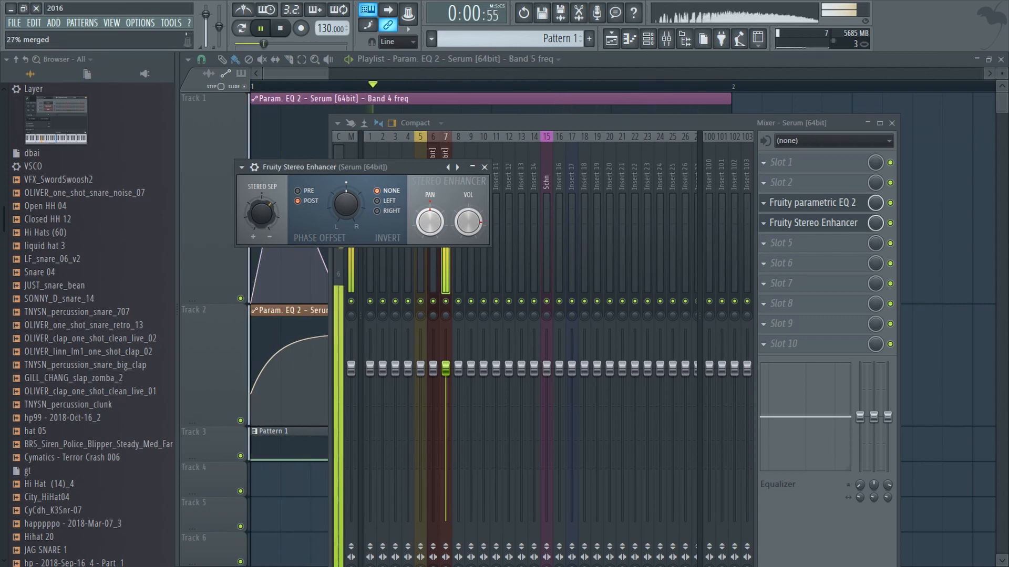
pyautogui.click(891, 223)
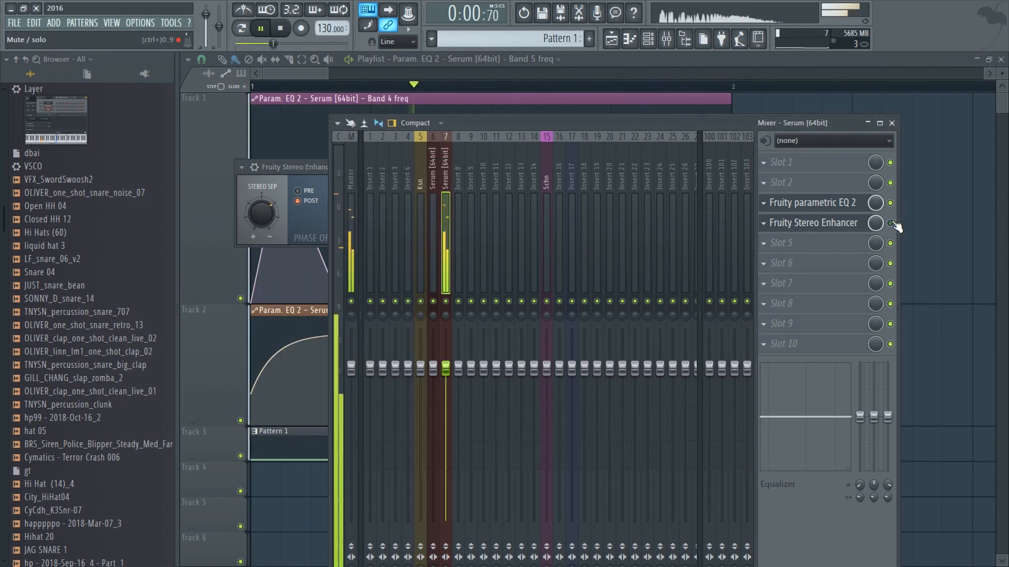
pyautogui.click(891, 223)
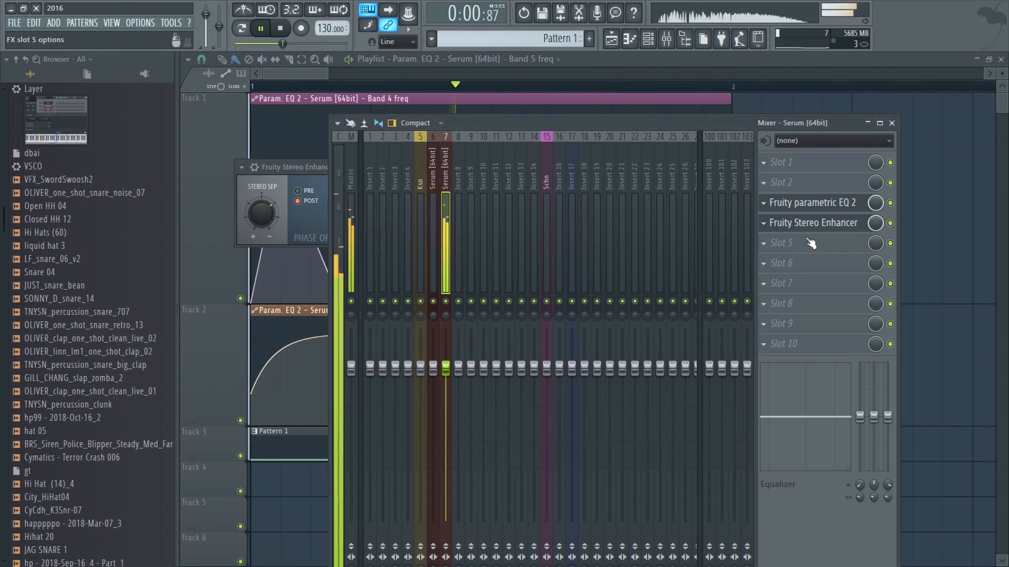
pyautogui.press('space')
# Load Fruity Delay 2 in effect slot 5, lower its input volume, and switch the feedback to ping pong while auditioning
pyautogui.click(767, 244)
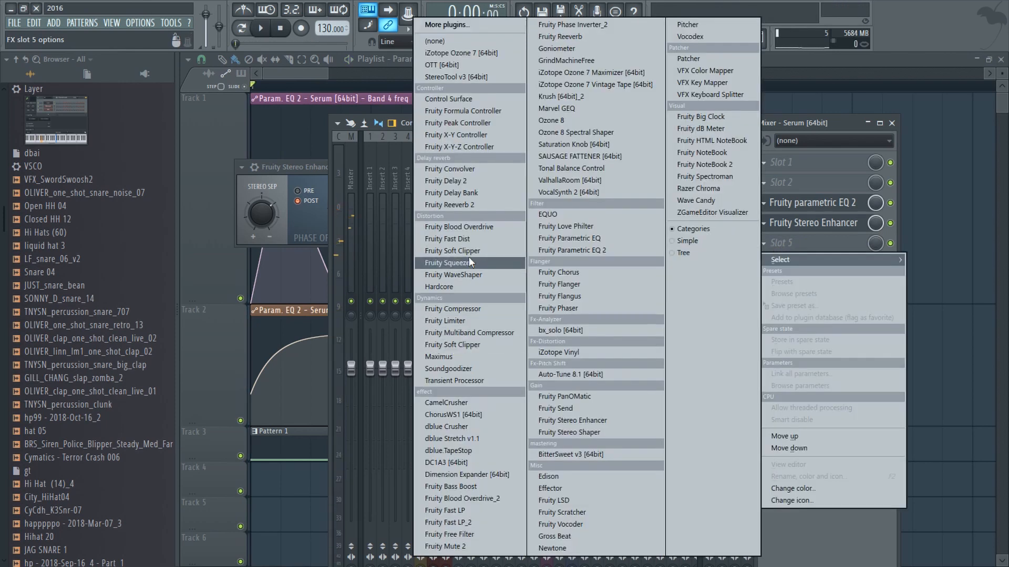
pyautogui.click(473, 181)
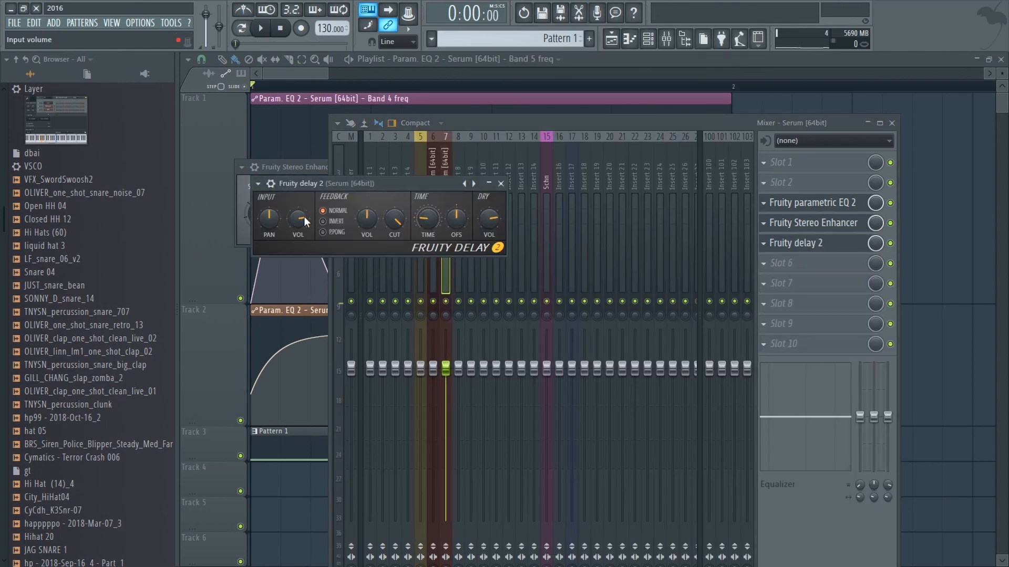
pyautogui.moveTo(301, 218); pyautogui.dragTo(300, 216)
pyautogui.press('space')
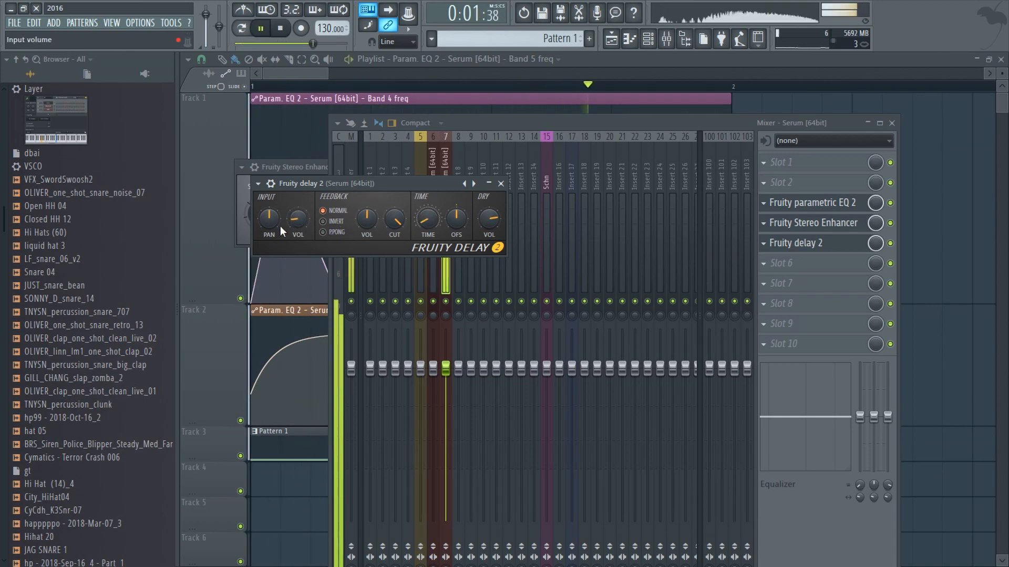
pyautogui.click(339, 232)
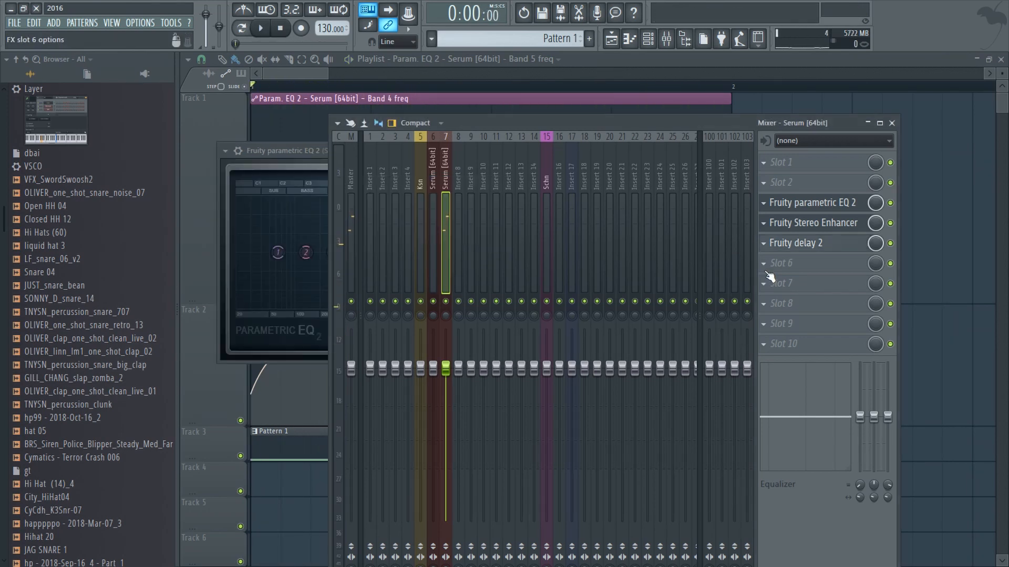
# Load OTT in effect slot 6 and set its depth to 52% while playing the loop
pyautogui.click(770, 276)
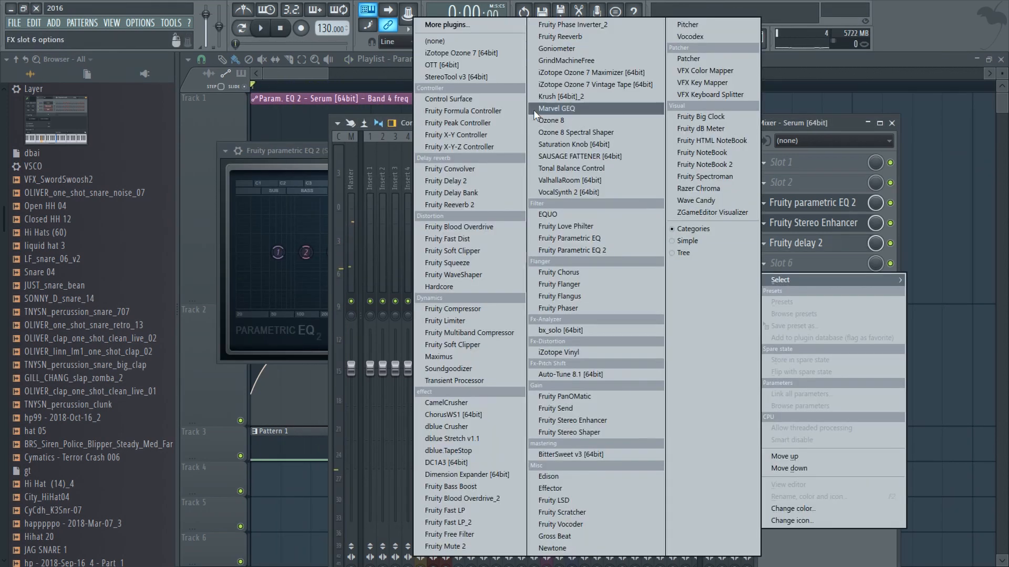
pyautogui.click(534, 109)
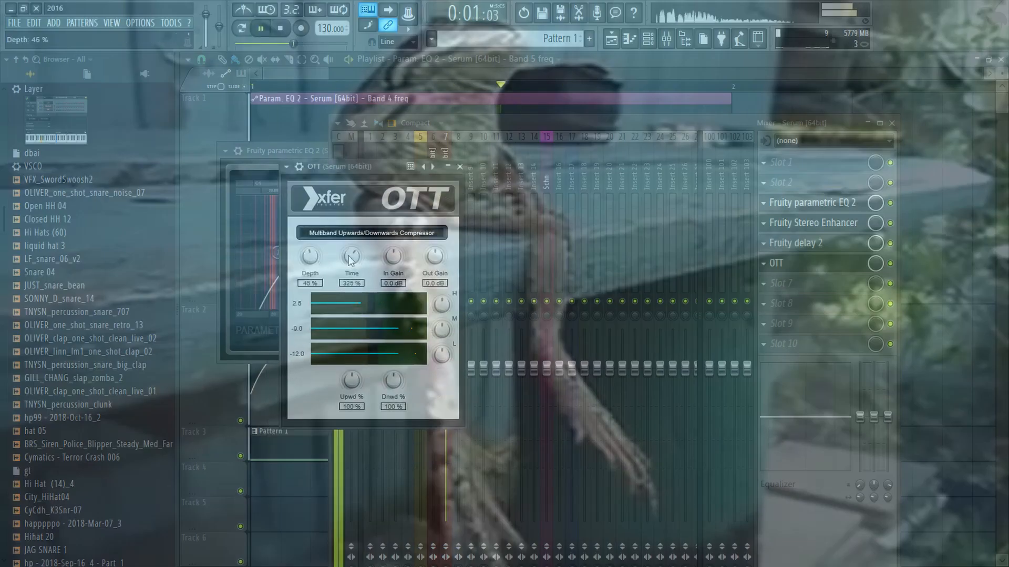
pyautogui.press('space')
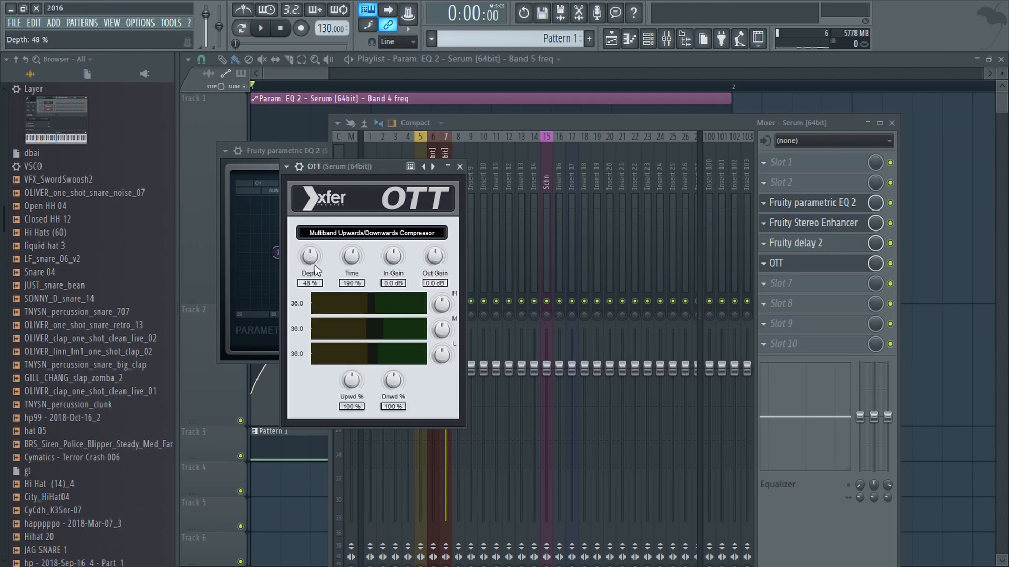
pyautogui.press('space')
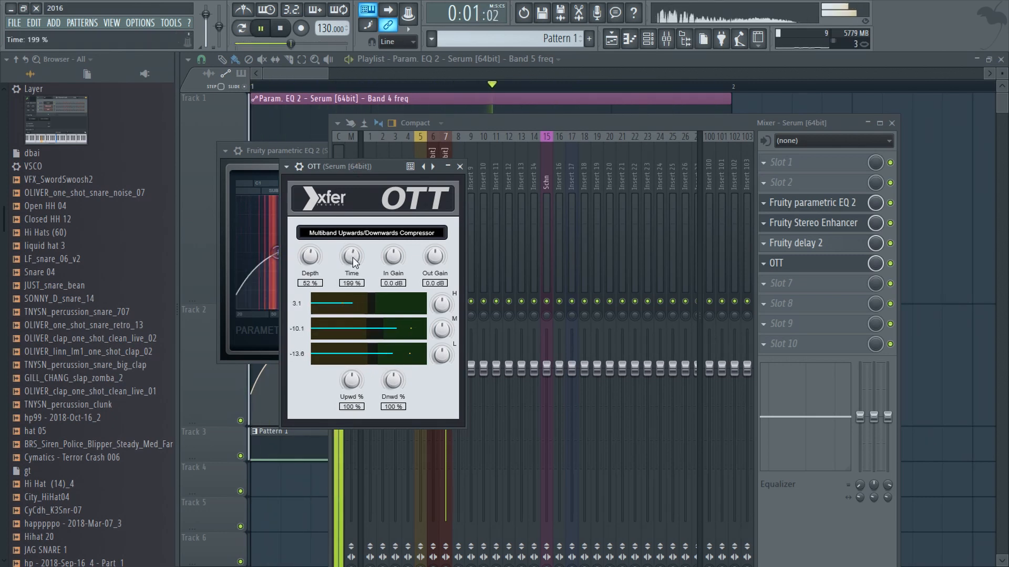
# Set OTT's time to 181% and audition the compressed bass
pyautogui.moveTo(352, 258); pyautogui.dragTo(356, 282)
pyautogui.press('space')
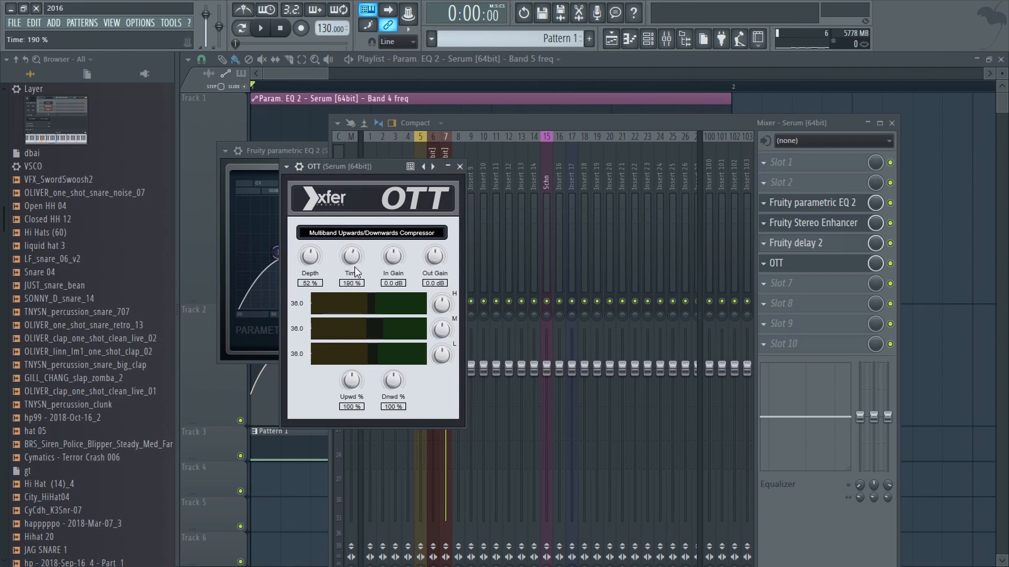
pyautogui.press('space')
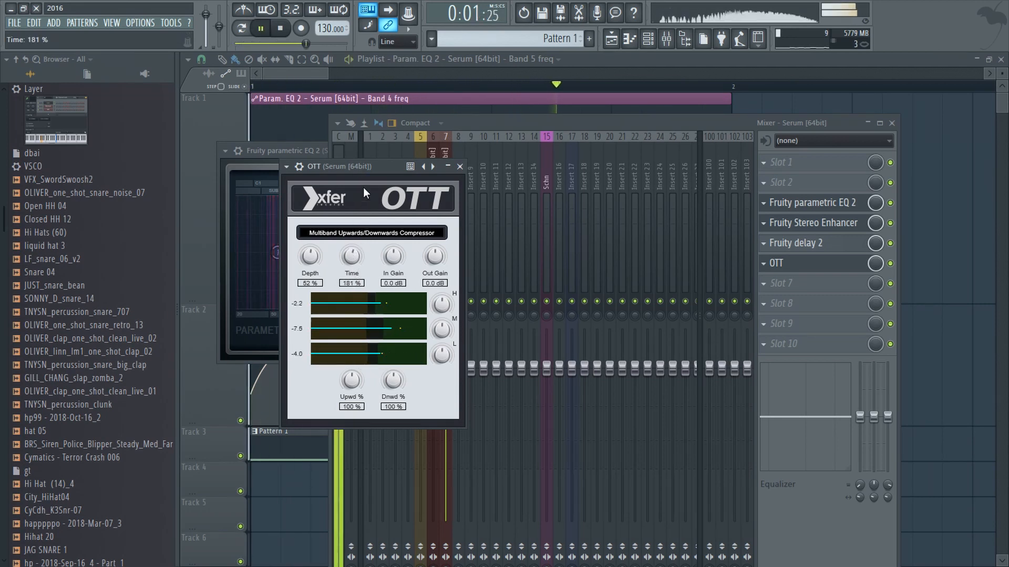
pyautogui.press('space')
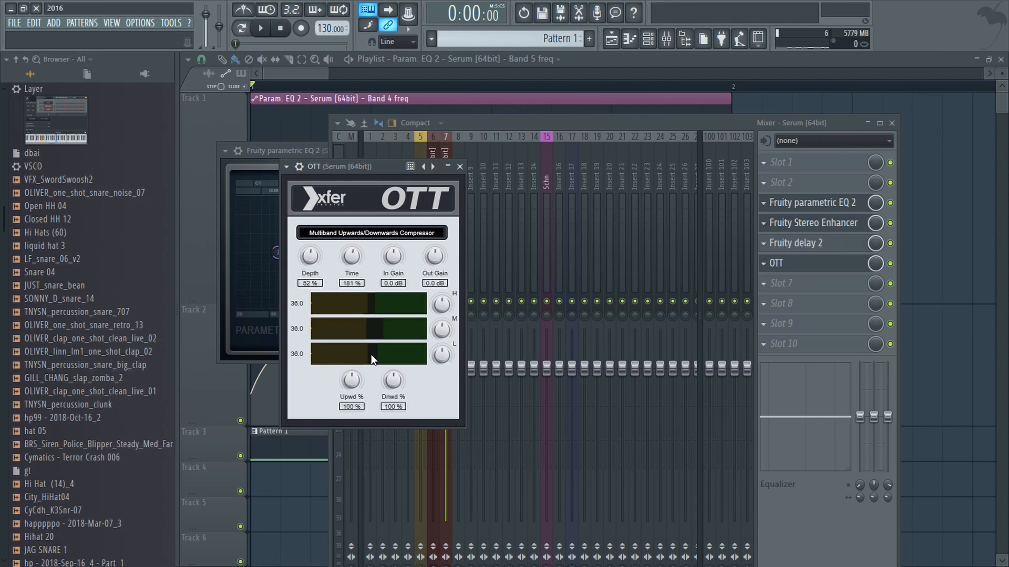
pyautogui.press('space')
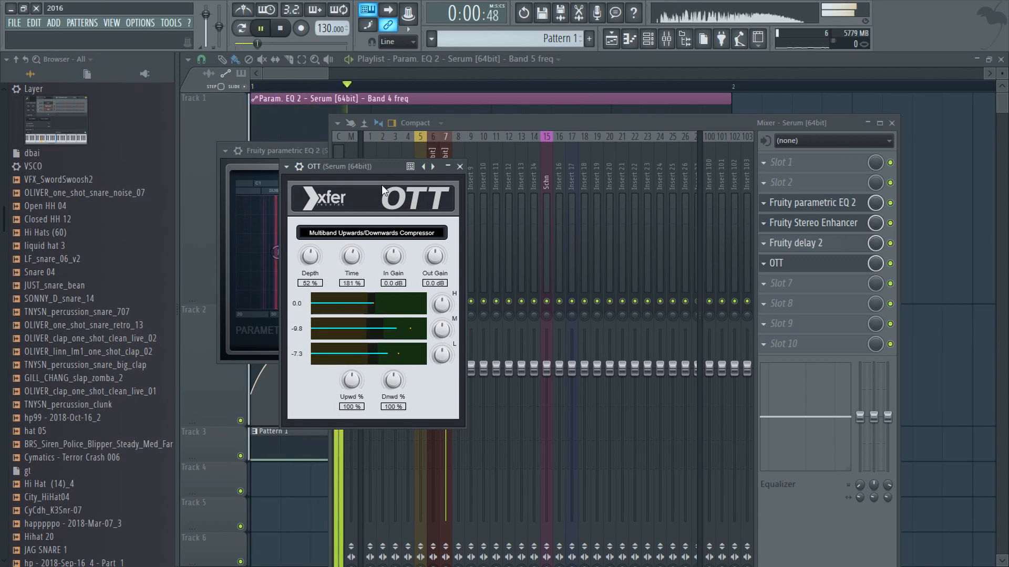
pyautogui.click(527, 123)
pyautogui.press('space')
# Create an automation clip for the Fruity Stereo Enhancer's pan, sweep the pan knob, and play the loop
pyautogui.click(817, 229)
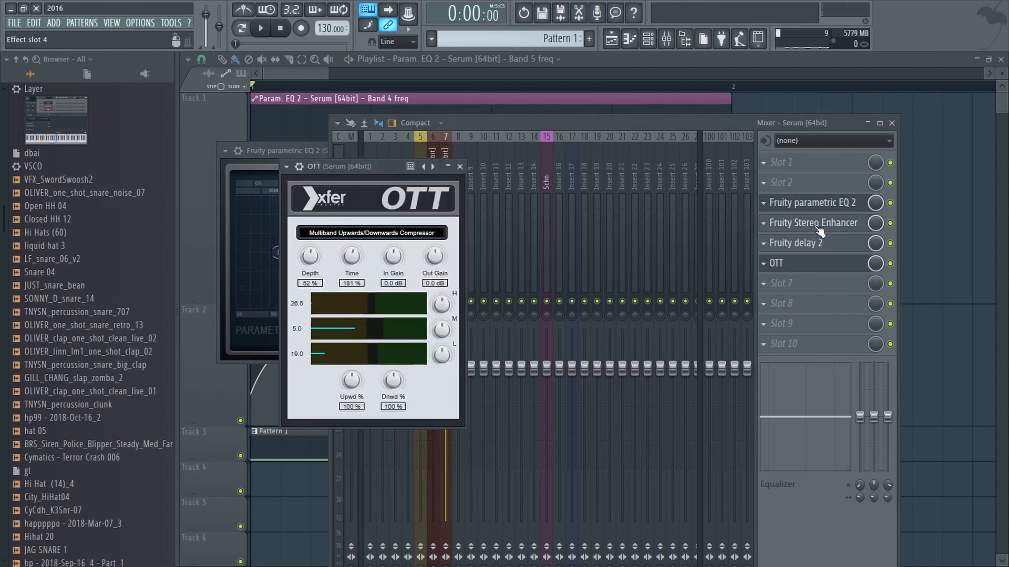
pyautogui.click(827, 230)
pyautogui.rightClick(433, 228)
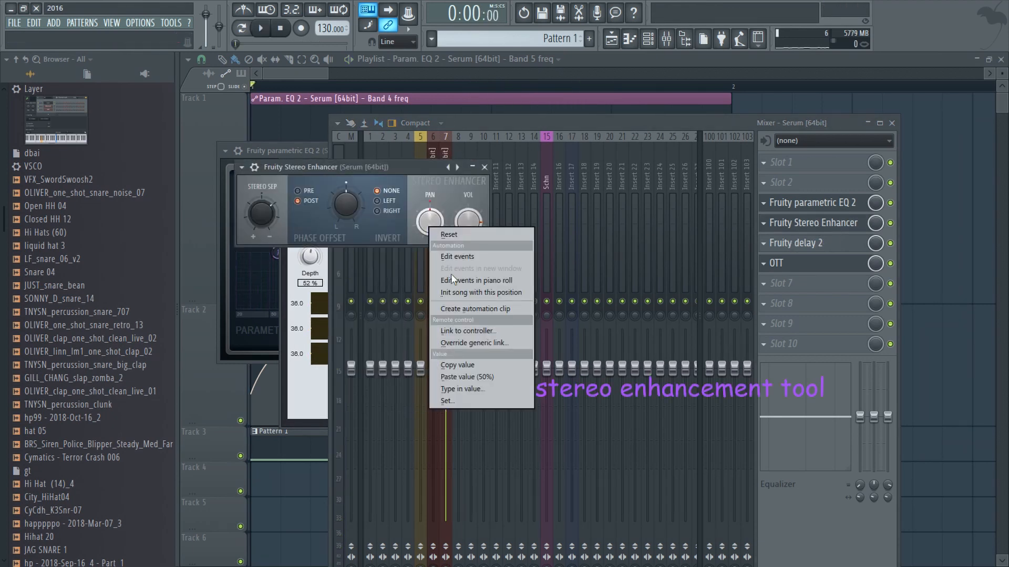
pyautogui.click(471, 310)
pyautogui.moveTo(430, 222); pyautogui.dragTo(429, 245)
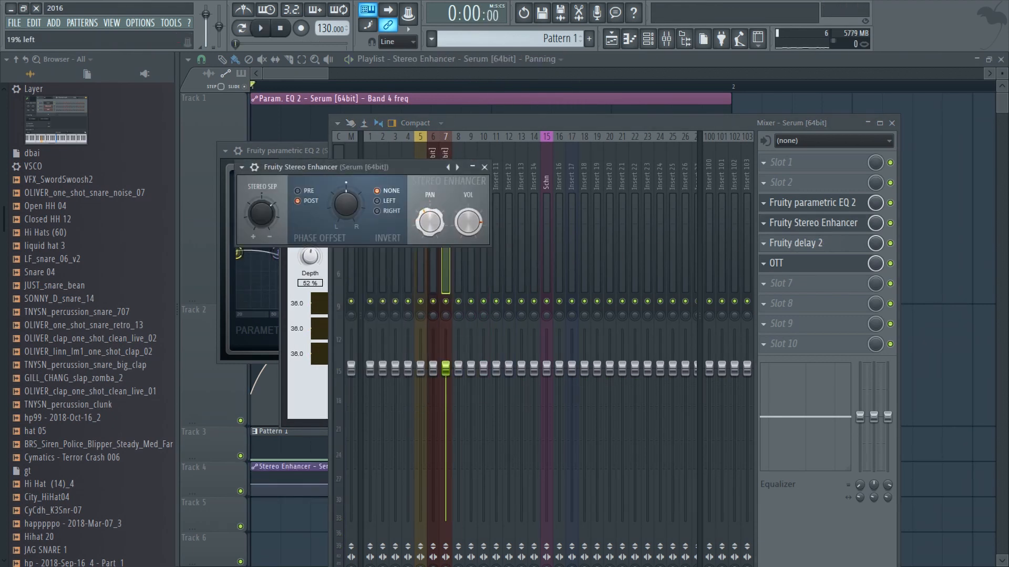
pyautogui.press('space')
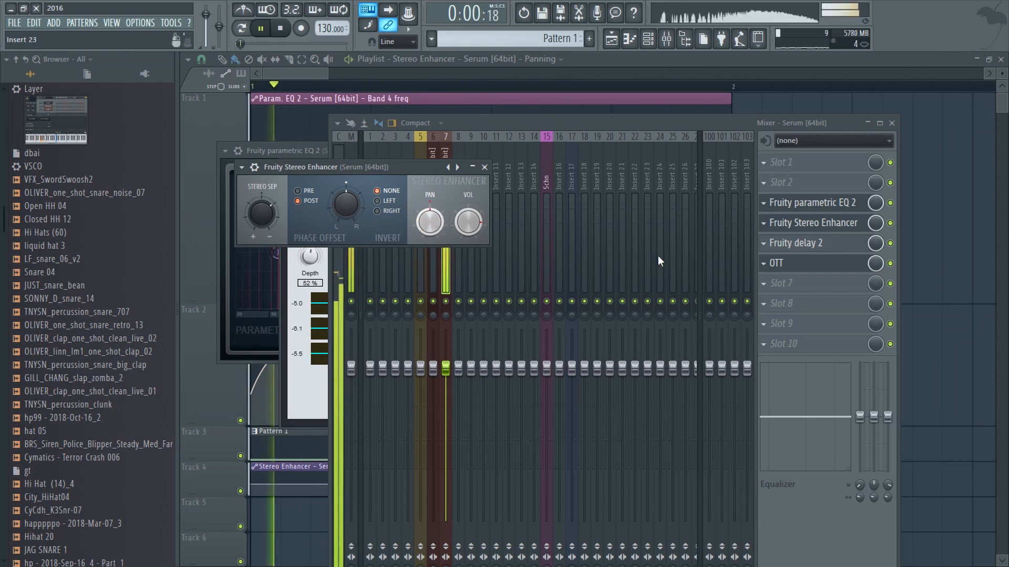
pyautogui.press('space')
# Shape the Stereo Enhancer panning curve into repeated rounded rises with vertical drops and a longer final arc, and play it back
pyautogui.press('F12')
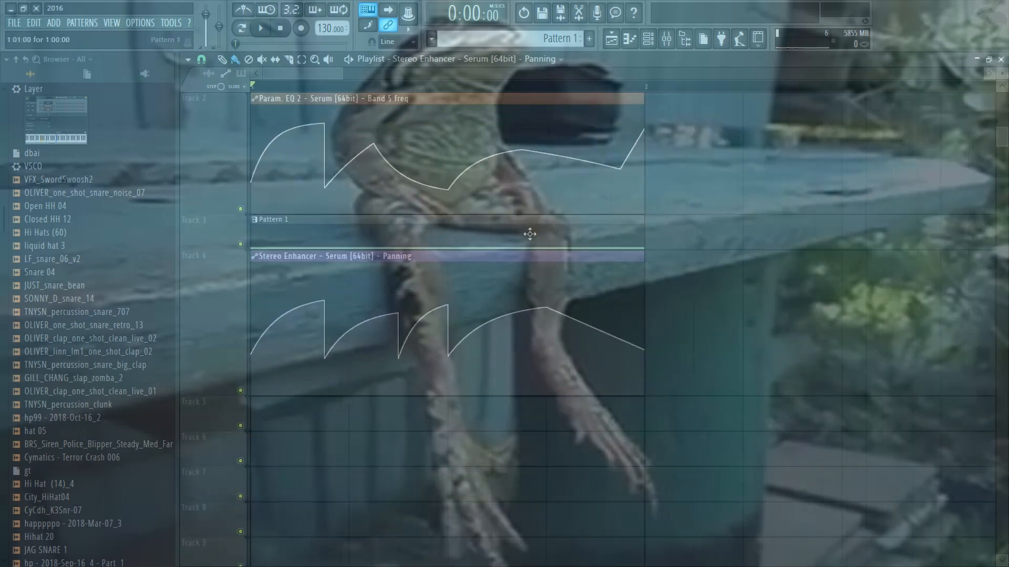
pyautogui.press('space')
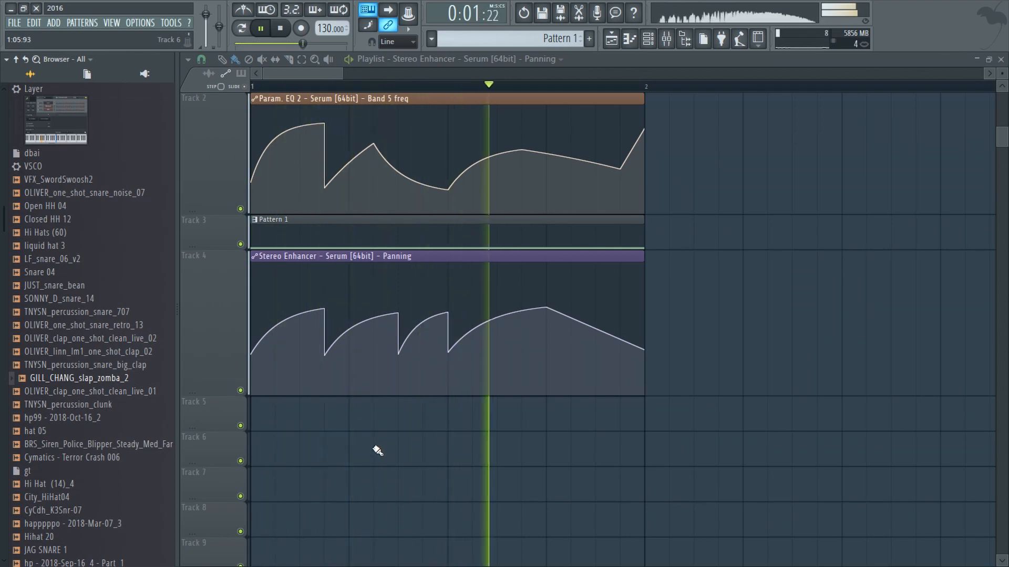
pyautogui.moveTo(401, 178)
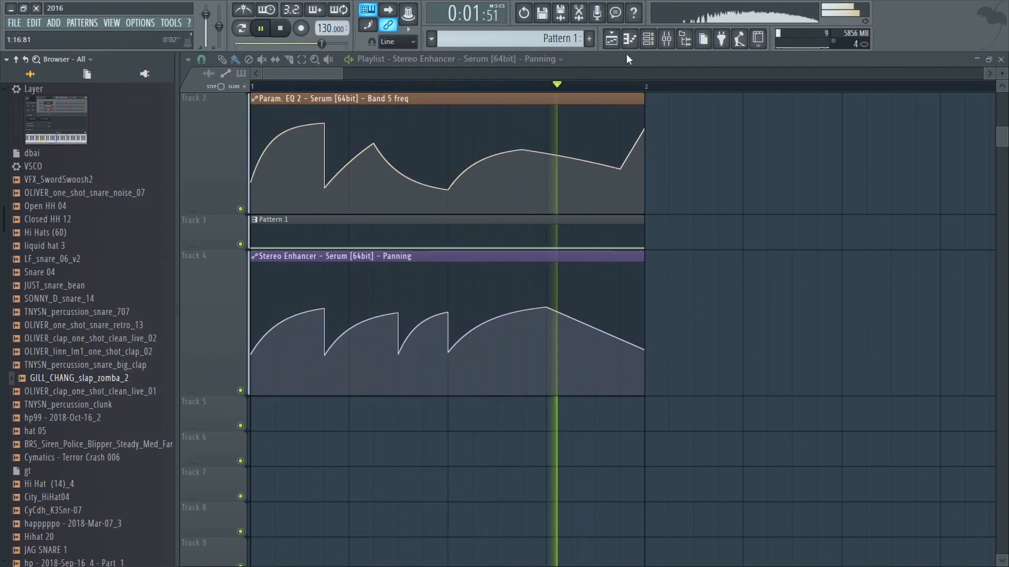
pyautogui.press('space')
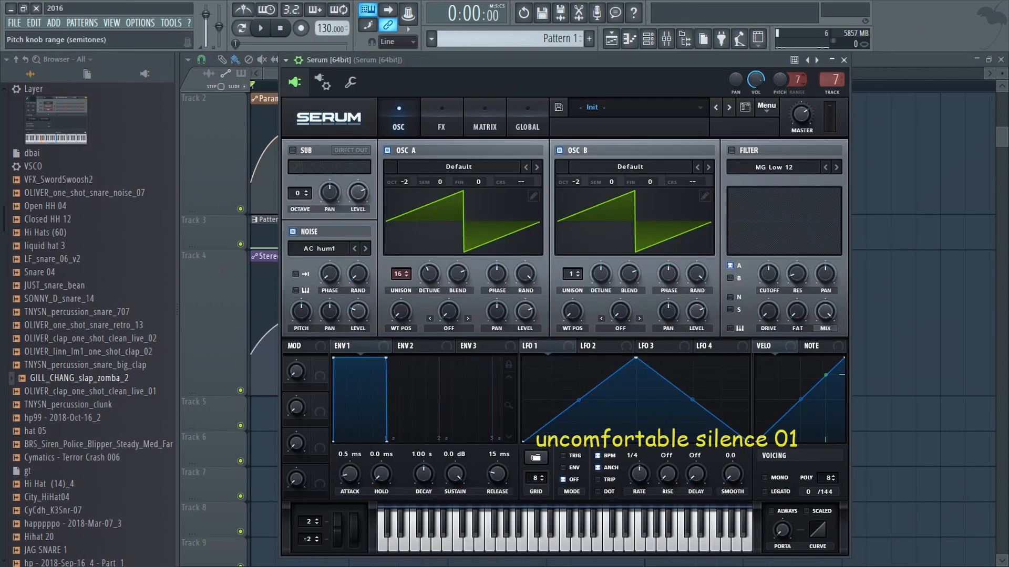
# Create a Serum channel pitch automation clip with a 12-semitone range, and widen Serum's upward and downward bend ranges
pyautogui.scroll(1, 796, 79)
pyautogui.rightClick(784, 78)
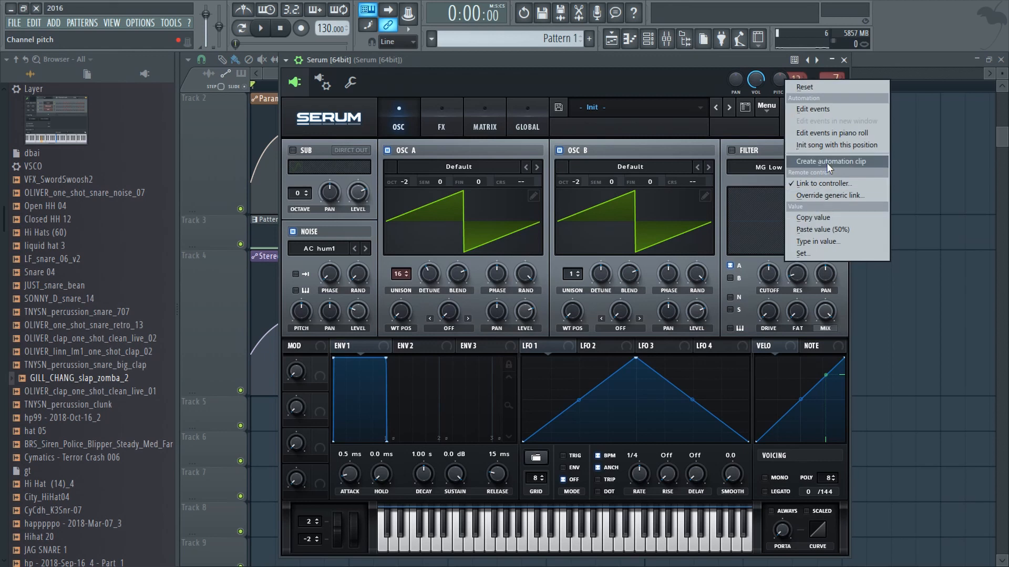
pyautogui.click(827, 163)
pyautogui.moveTo(310, 524); pyautogui.dragTo(326, 502)
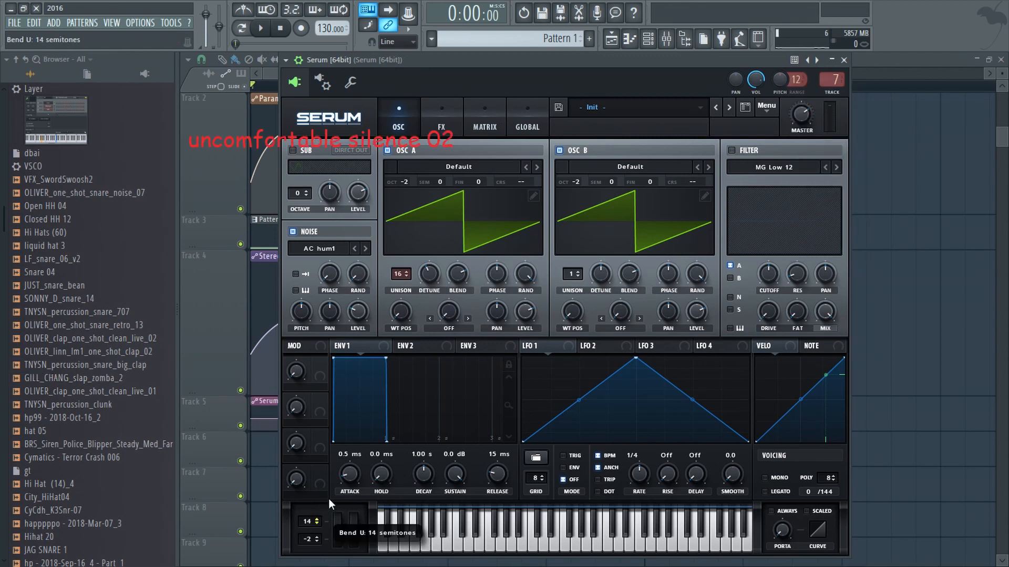
pyautogui.moveTo(310, 540); pyautogui.dragTo(308, 552)
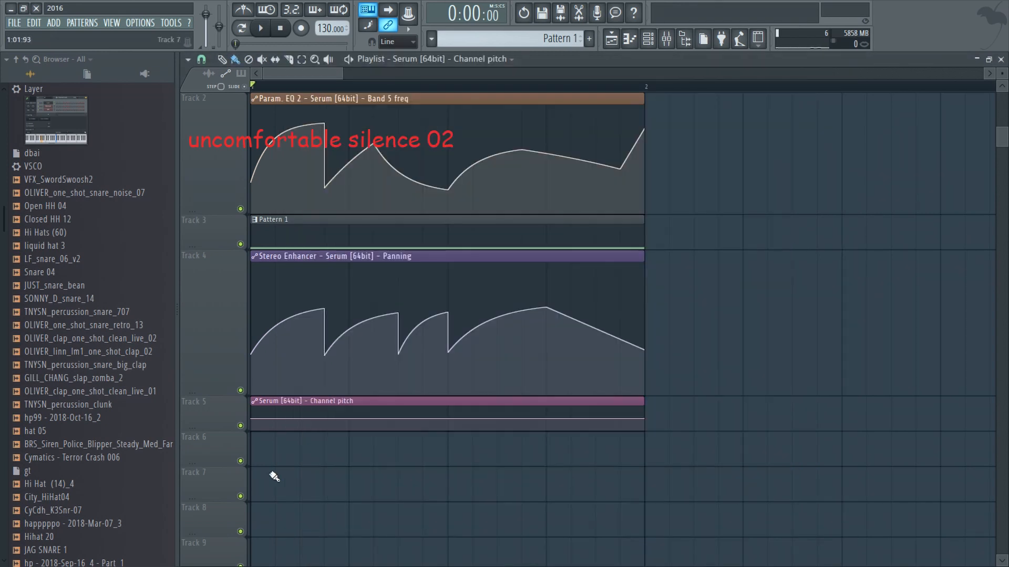
# Reshape the channel pitch curve with an early dip to the minimum, a rounded middle rise, and a curved fall to a minimum end point
pyautogui.moveTo(215, 429)
pyautogui.mouseDown()
pyautogui.moveTo(217, 500)
pyautogui.moveTo(220, 430)
pyautogui.mouseUp()
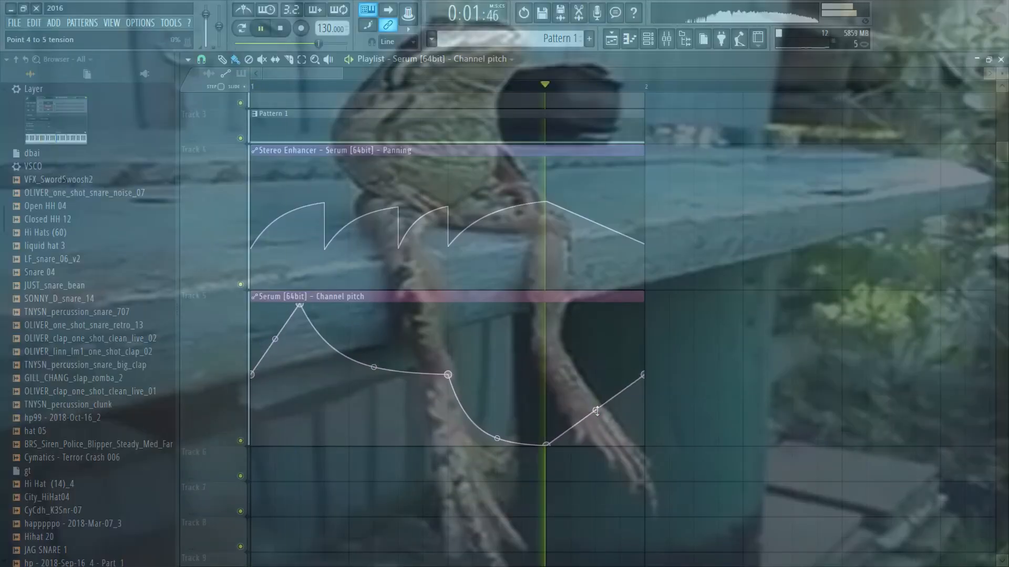
pyautogui.moveTo(299, 304); pyautogui.dragTo(299, 445)
pyautogui.rightClick(547, 445)
pyautogui.click(568, 354)
pyautogui.moveTo(644, 375); pyautogui.dragTo(644, 446)
pyautogui.moveTo(545, 410); pyautogui.dragTo(545, 432)
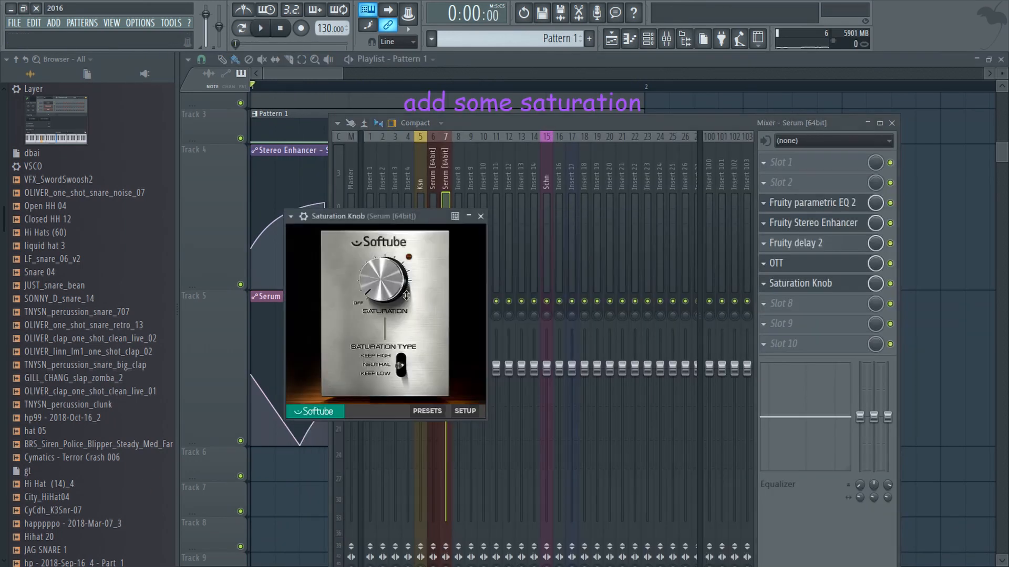
# Audition the bass with Saturation Knob in the effect chain and adjust the Serum mixer track's stereo separation
pyautogui.press('space')
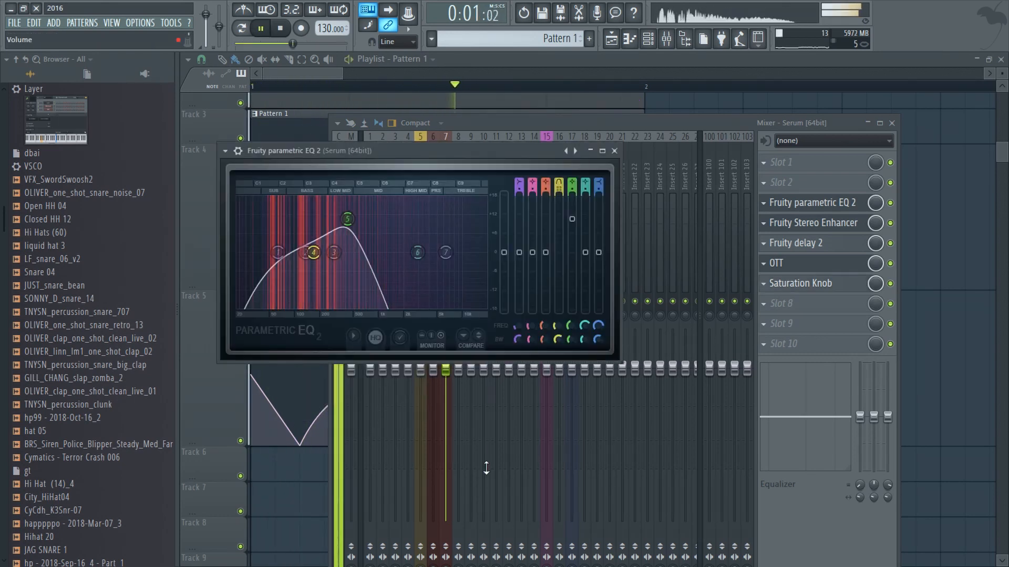
pyautogui.moveTo(529, 123); pyautogui.dragTo(510, 66)
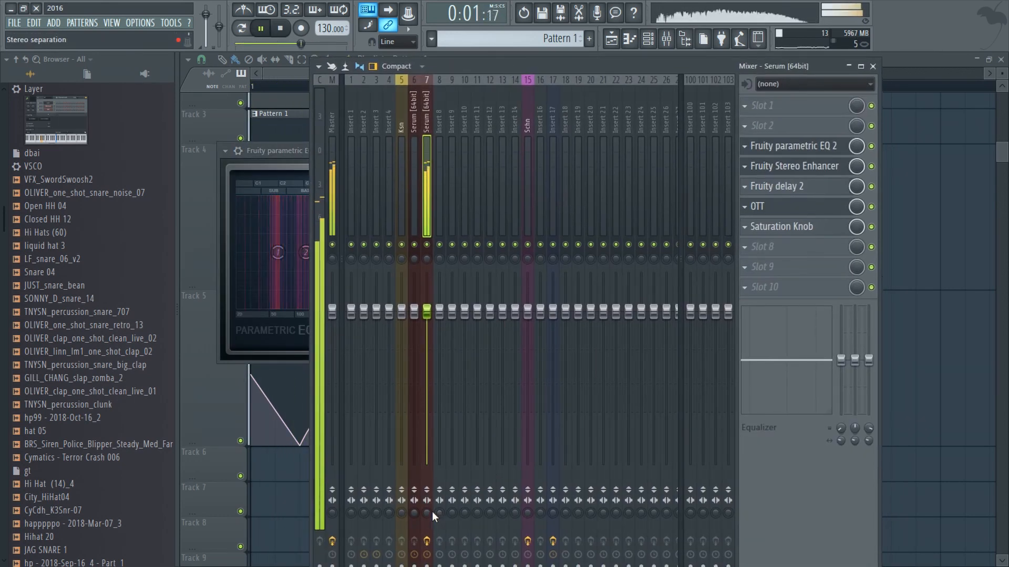
pyautogui.moveTo(427, 513); pyautogui.dragTo(428, 504)
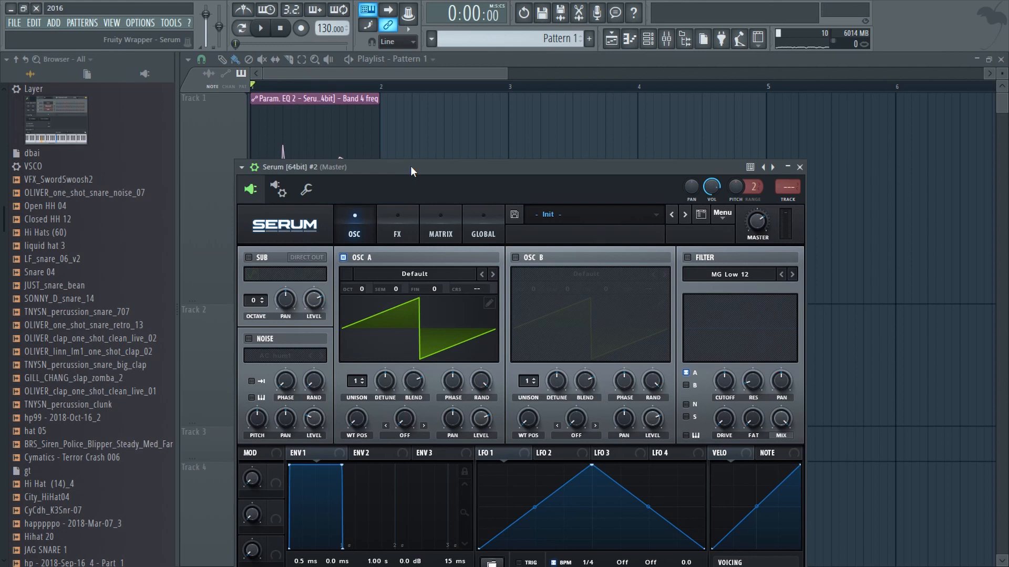
# Turn off oscillator A in the second Serum instance and set up its sub oscillator
pyautogui.moveTo(411, 166); pyautogui.dragTo(431, 95)
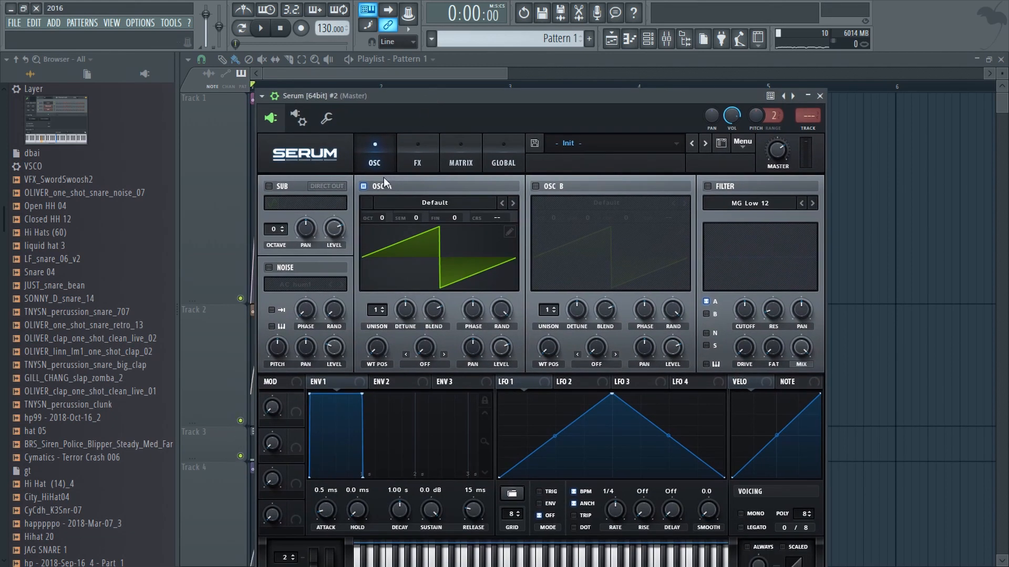
pyautogui.click(364, 187)
pyautogui.click(299, 204)
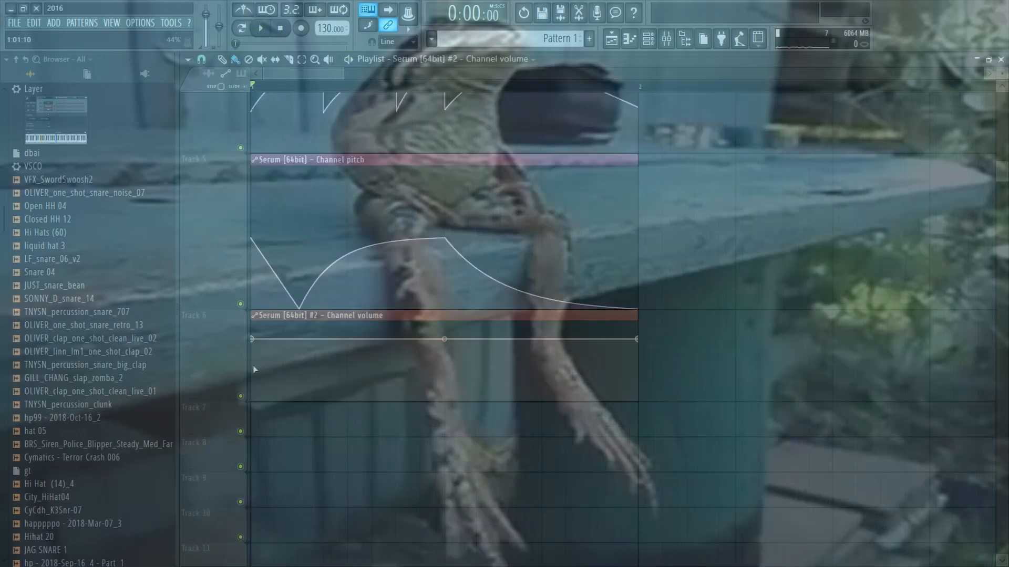
pyautogui.moveTo(318, 388); pyautogui.dragTo(324, 410)
pyautogui.rightClick(348, 339)
pyautogui.rightClick(397, 401)
pyautogui.rightClick(420, 339)
pyautogui.rightClick(421, 342)
pyautogui.rightClick(445, 352)
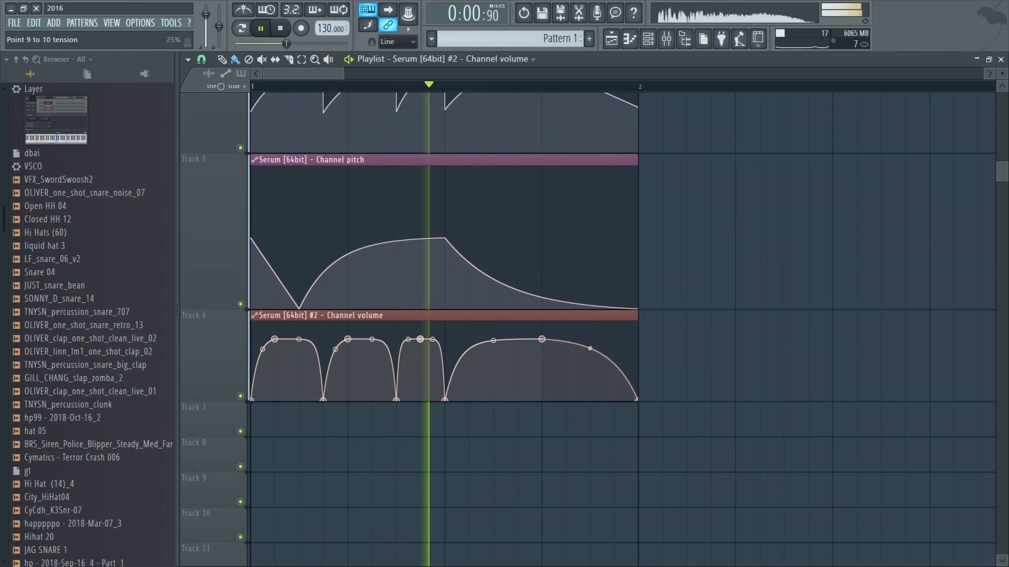
# Review the stacked automation clips and play back the extended arrangement in tt.flp
pyautogui.scroll(4, 662, 365)
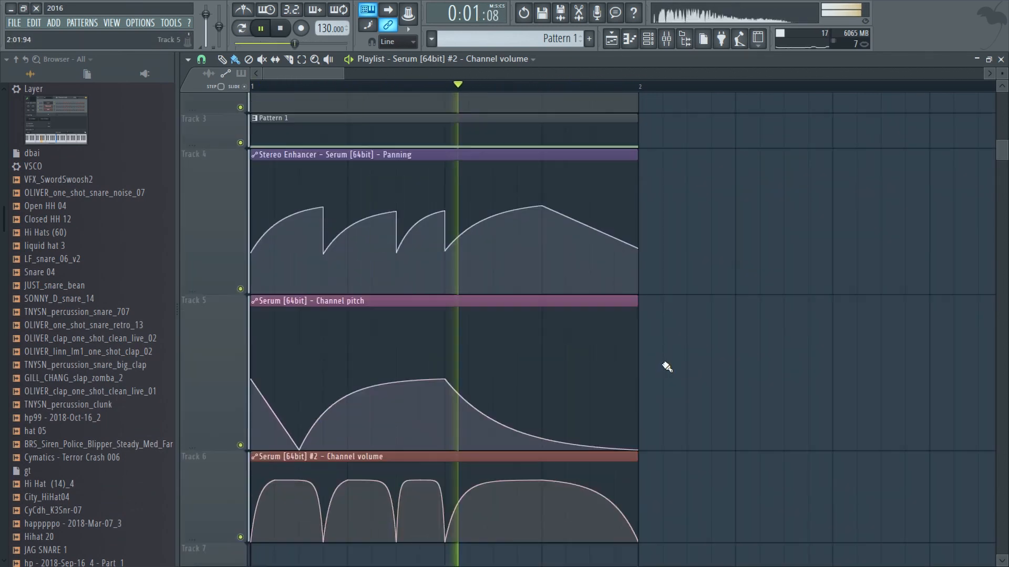
pyautogui.scroll(-1, 667, 367)
pyautogui.press('space')
pyautogui.scroll(2, 636, 356)
pyautogui.scroll(-1, 680, 291)
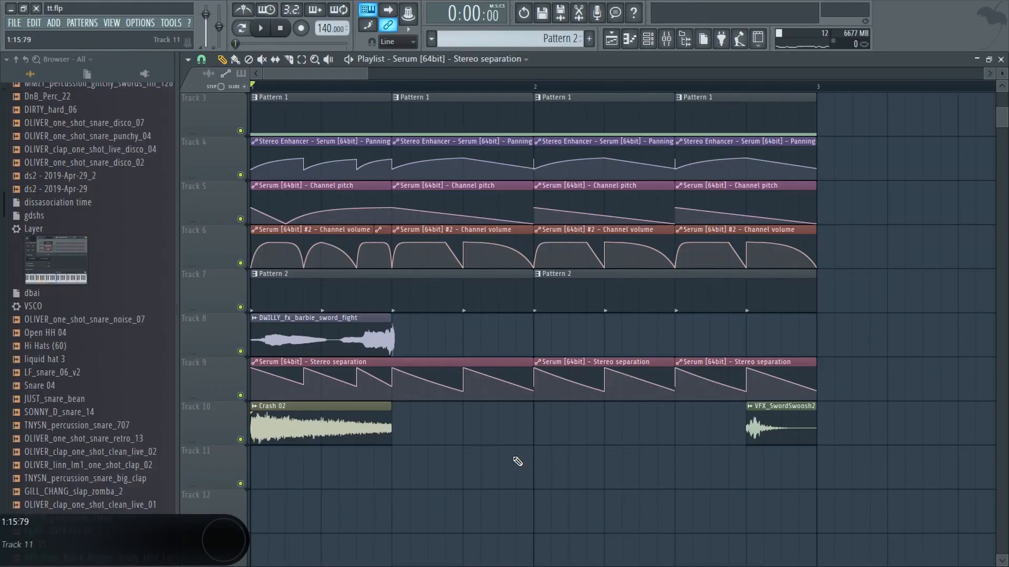
pyautogui.press('space')
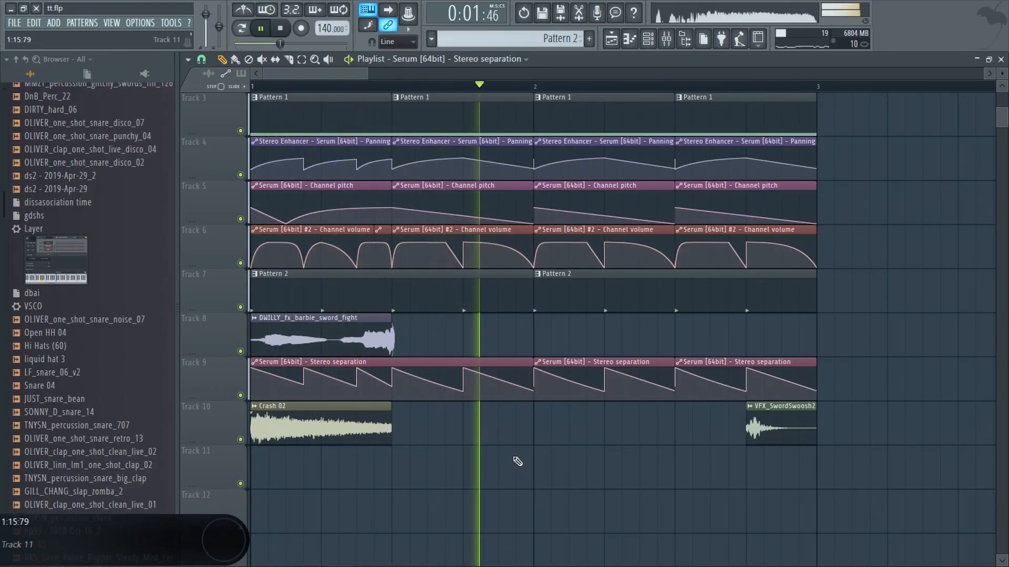